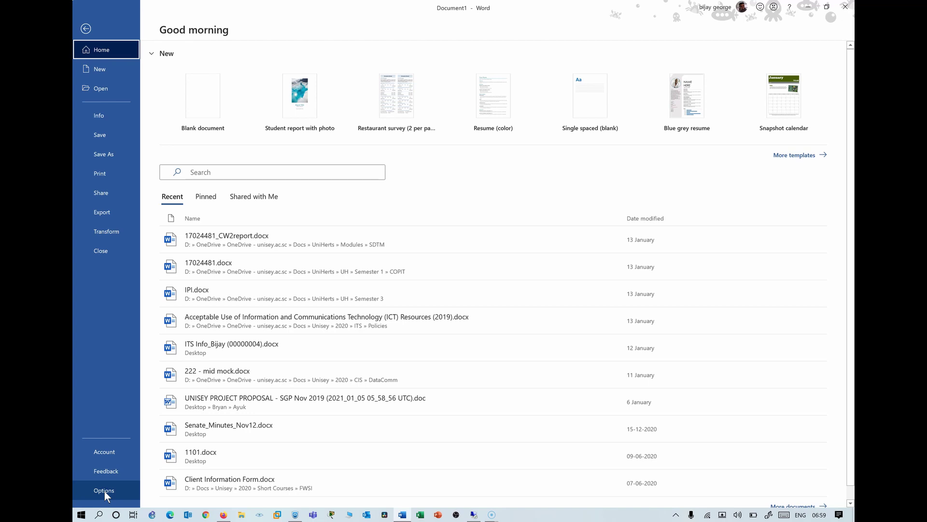
# Open the program options and look over the general settings.
pyautogui.click(104, 490)
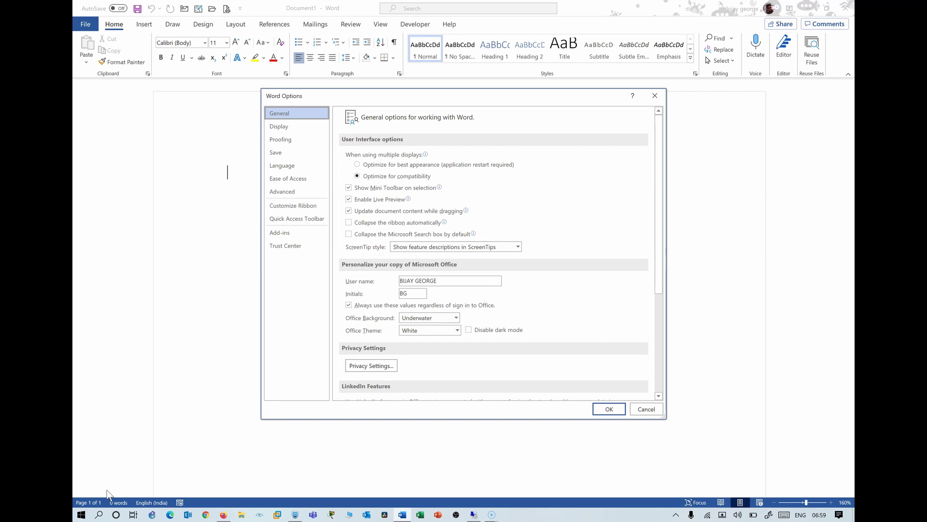
pyautogui.click(155, 443)
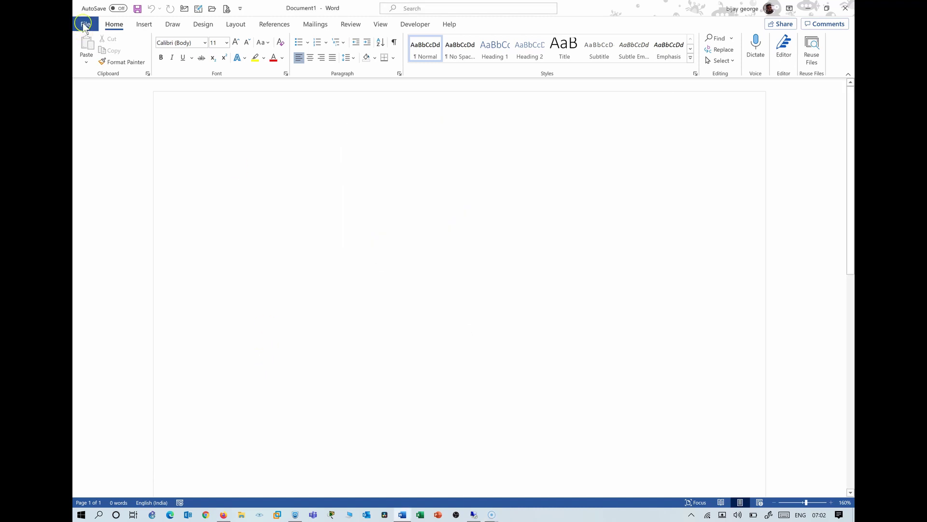
# Open My first doc.docx from the My Docs folder on the Official (D:) drive.
pyautogui.click(87, 25)
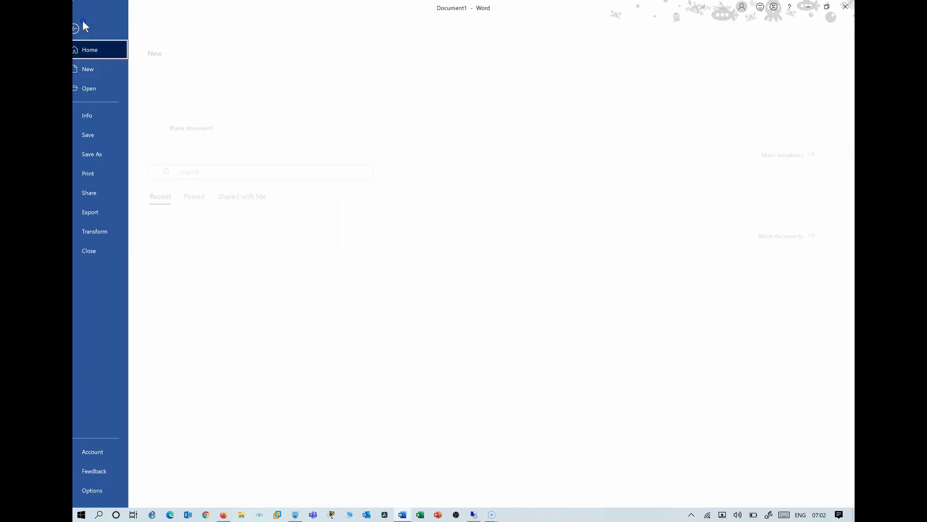
pyautogui.click(103, 90)
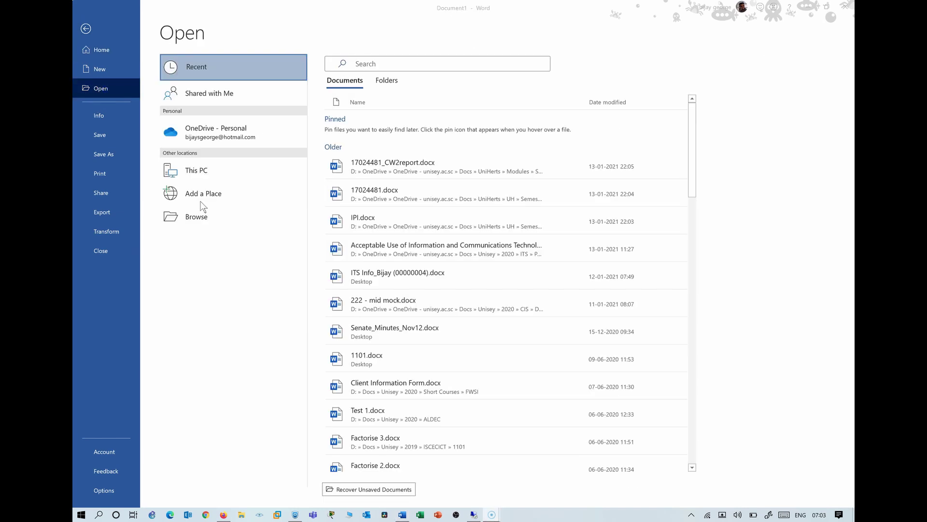
pyautogui.click(261, 289)
pyautogui.click(207, 171)
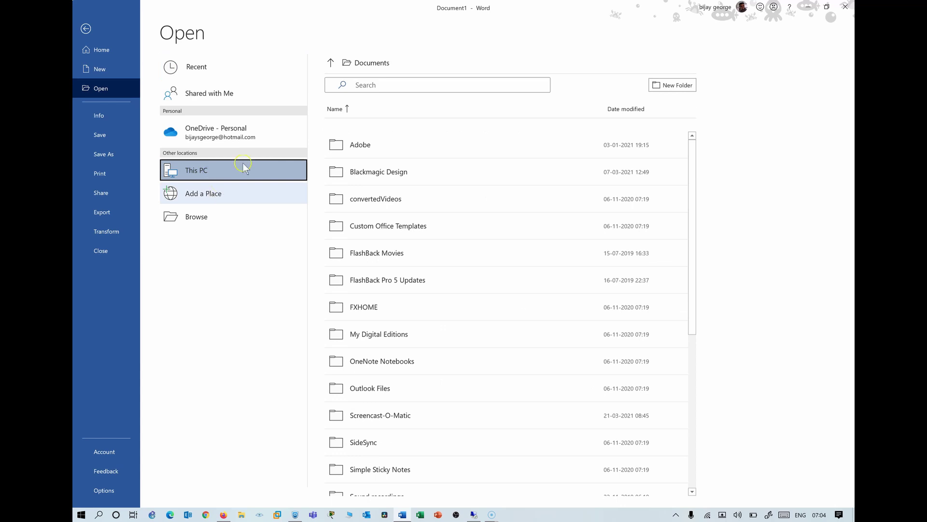
pyautogui.click(226, 196)
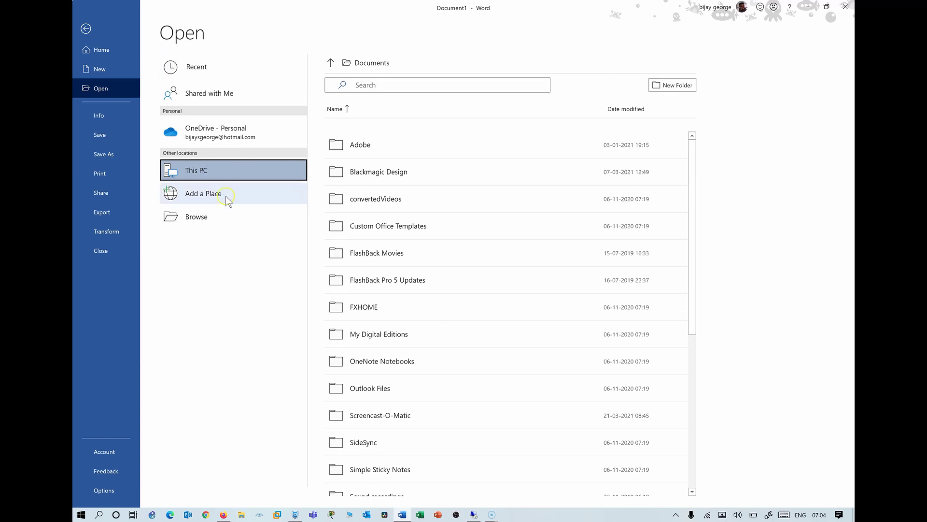
pyautogui.click(205, 217)
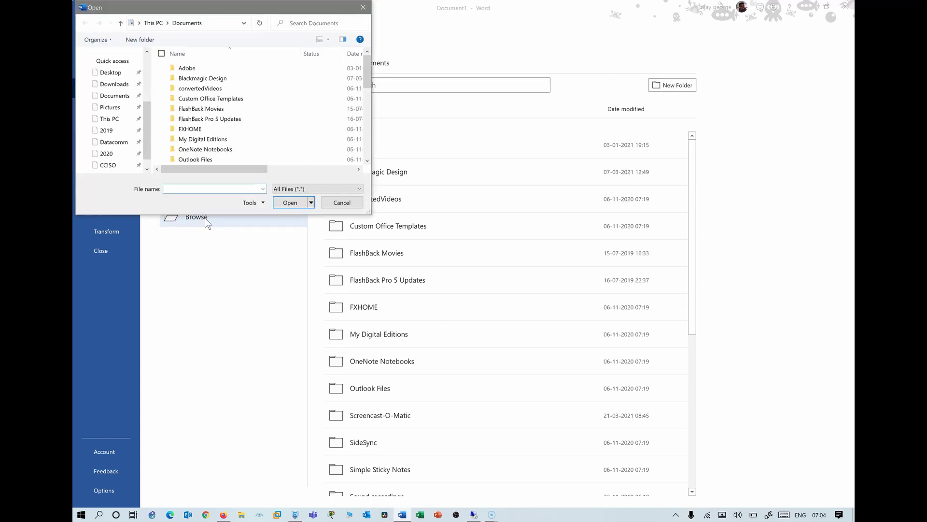
pyautogui.click(320, 139)
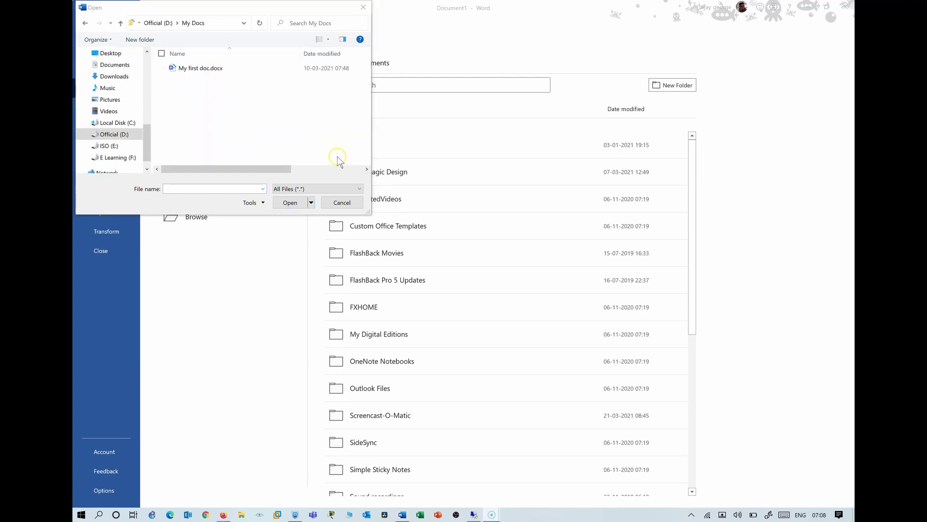
pyautogui.click(110, 133)
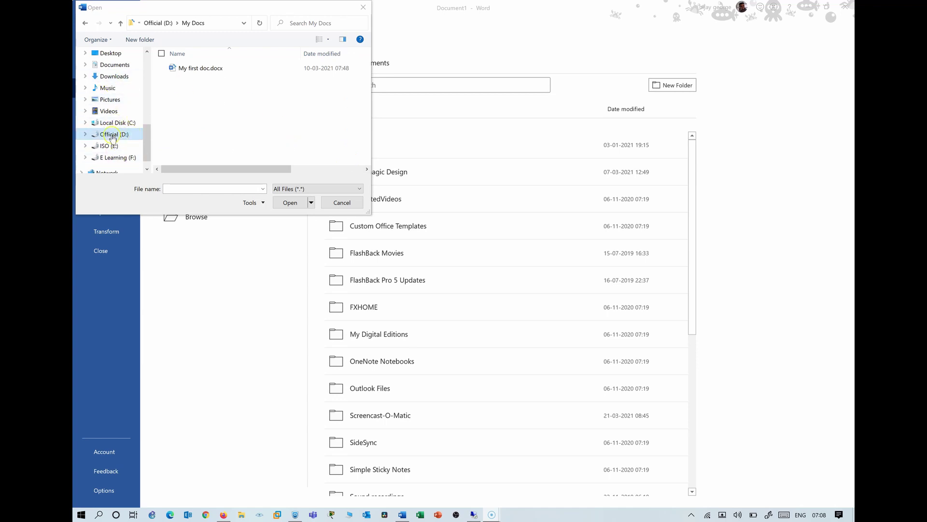
pyautogui.click(197, 69)
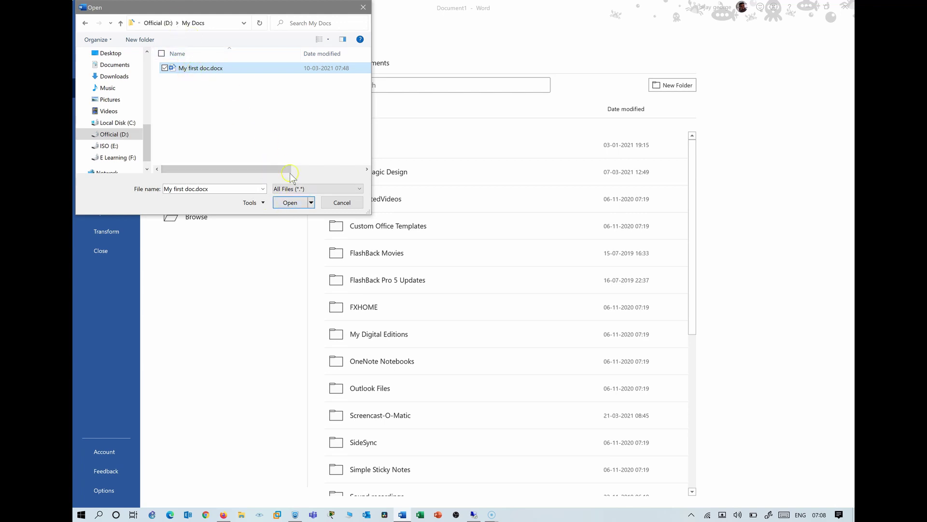
pyautogui.click(290, 205)
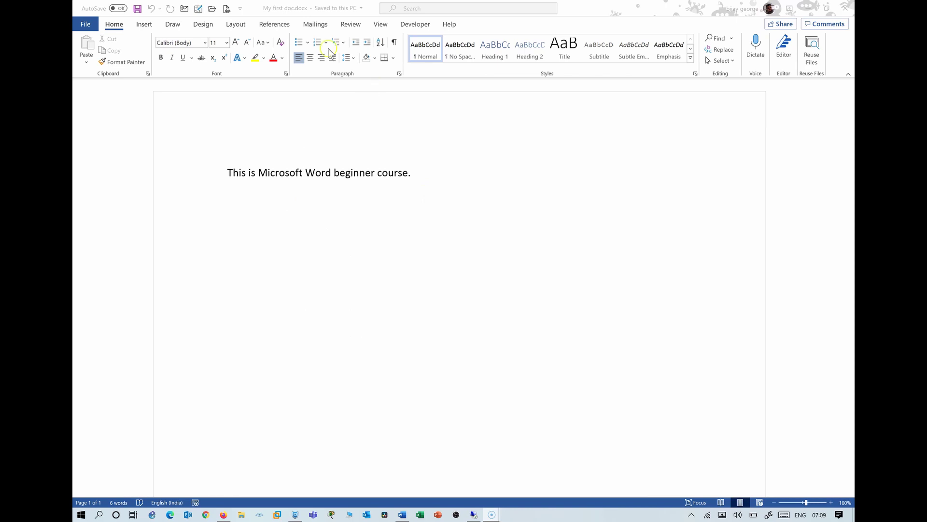
# Pin My first doc.docx in the list of recent documents.
pyautogui.click(86, 25)
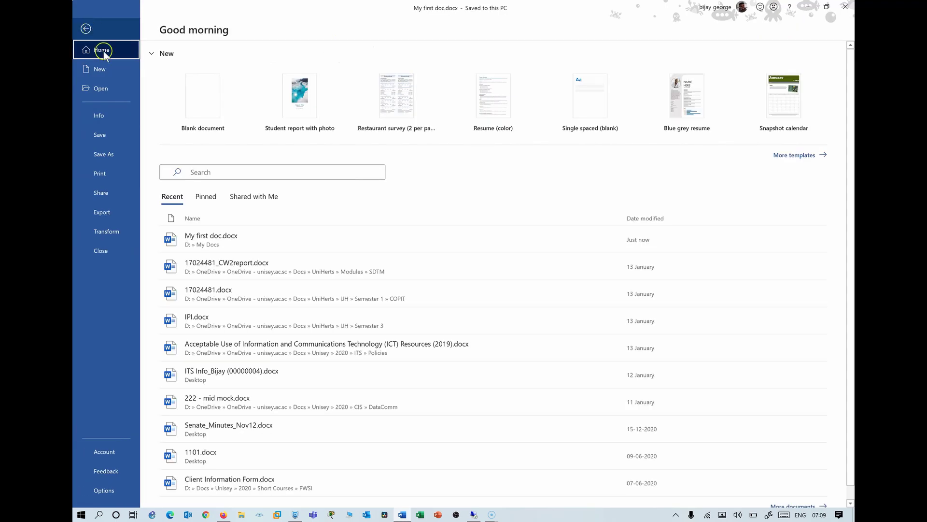
pyautogui.click(175, 199)
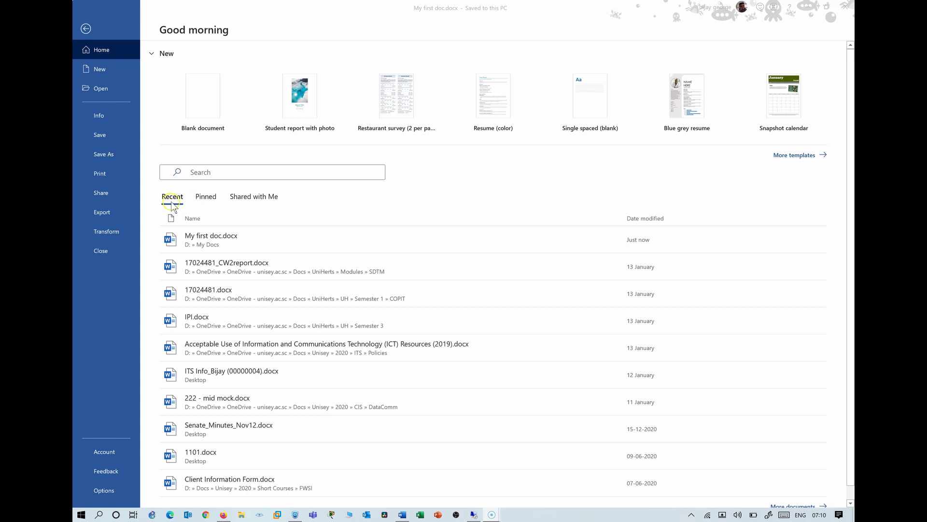
pyautogui.click(302, 259)
pyautogui.click(198, 241)
pyautogui.click(253, 246)
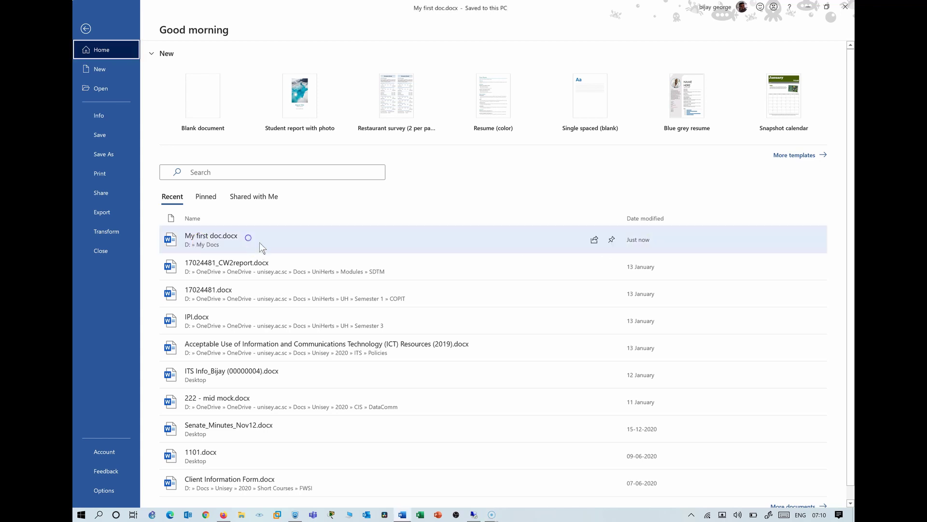
pyautogui.click(612, 240)
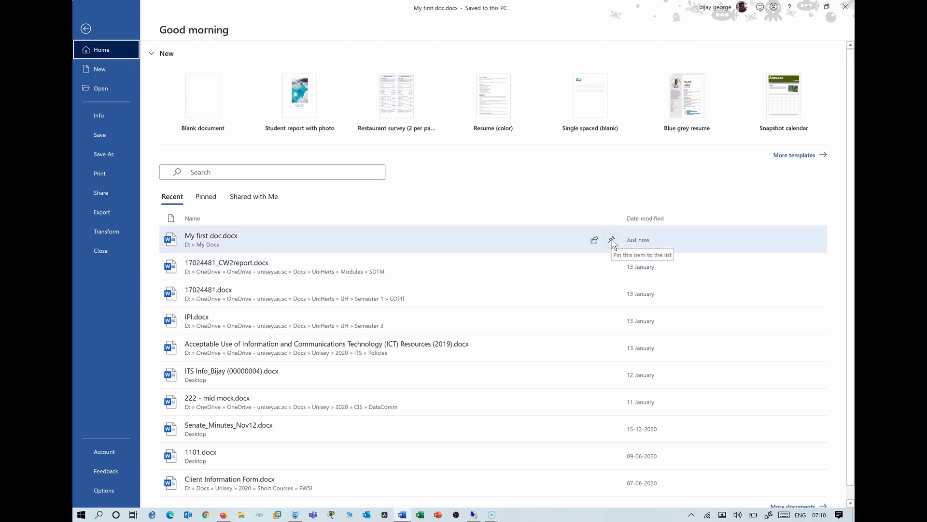
pyautogui.click(651, 163)
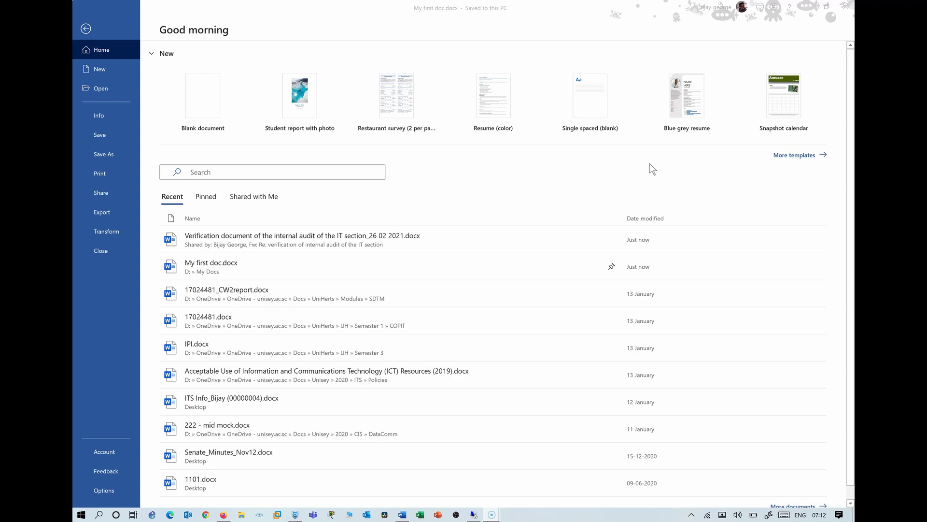
# Look over the shared-documents option and templates on the start page, and return to the open document.
pyautogui.click(246, 196)
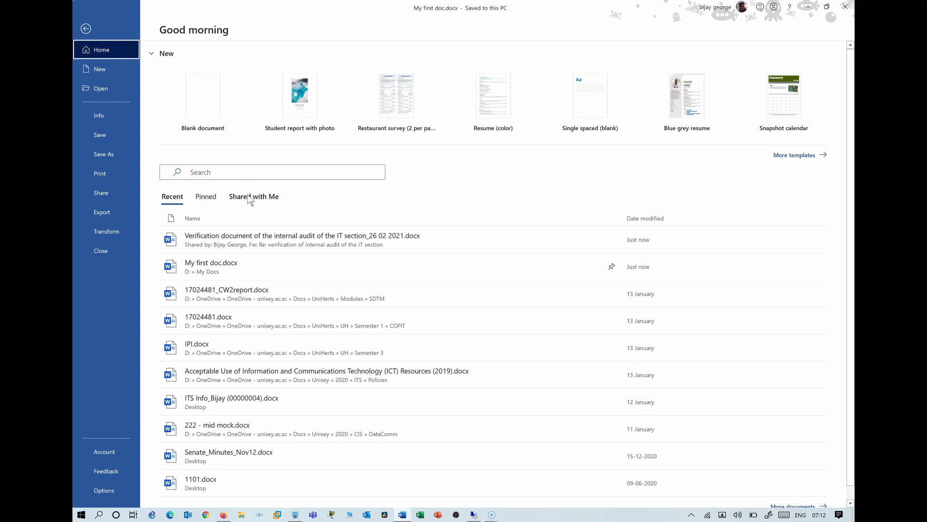
pyautogui.click(251, 194)
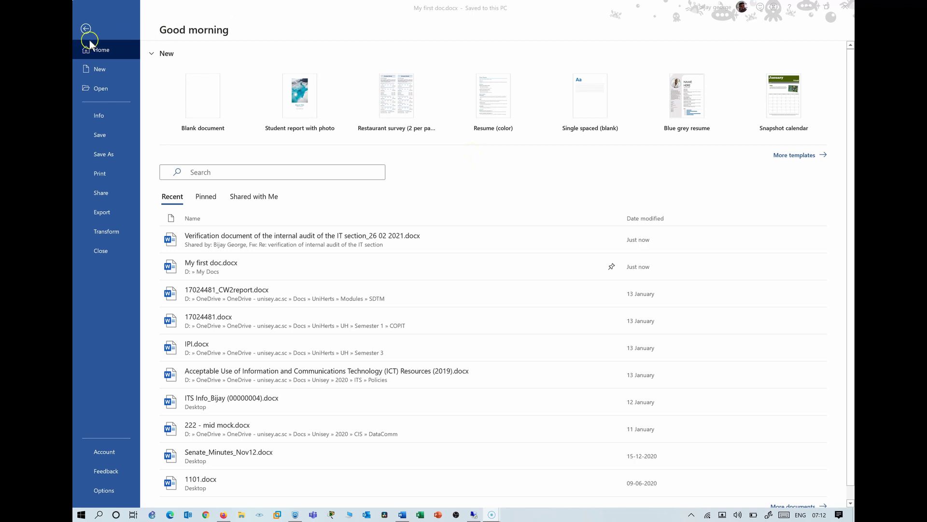
pyautogui.click(102, 48)
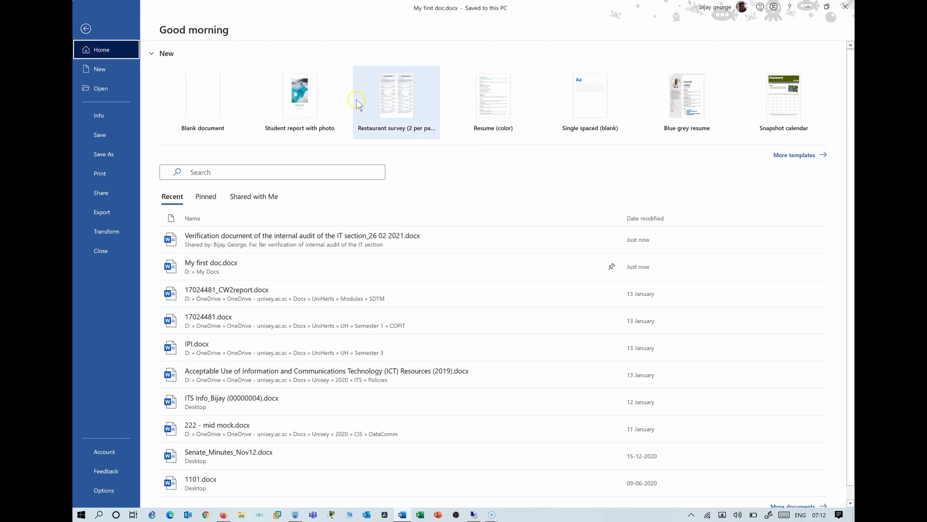
pyautogui.press('Escape')
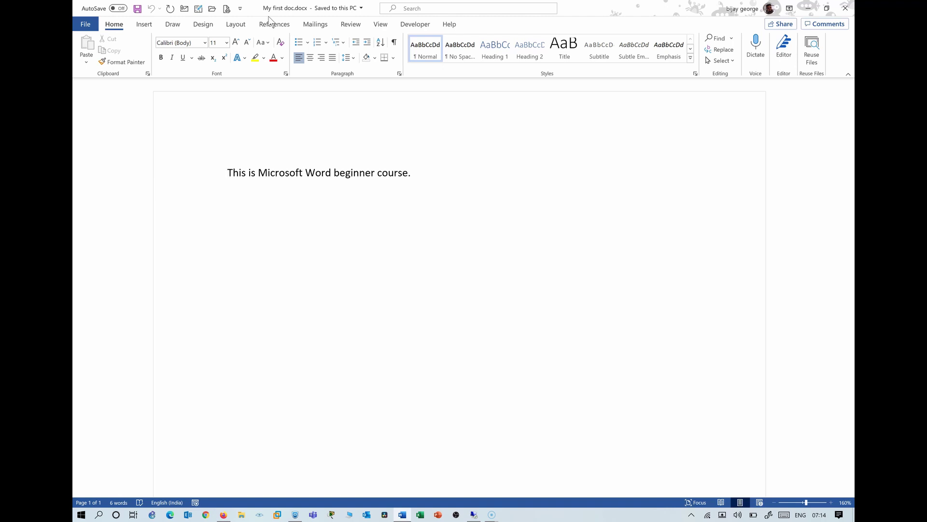
# Browse the templates for new documents, including the Business and Personal suggested searches.
pyautogui.click(85, 24)
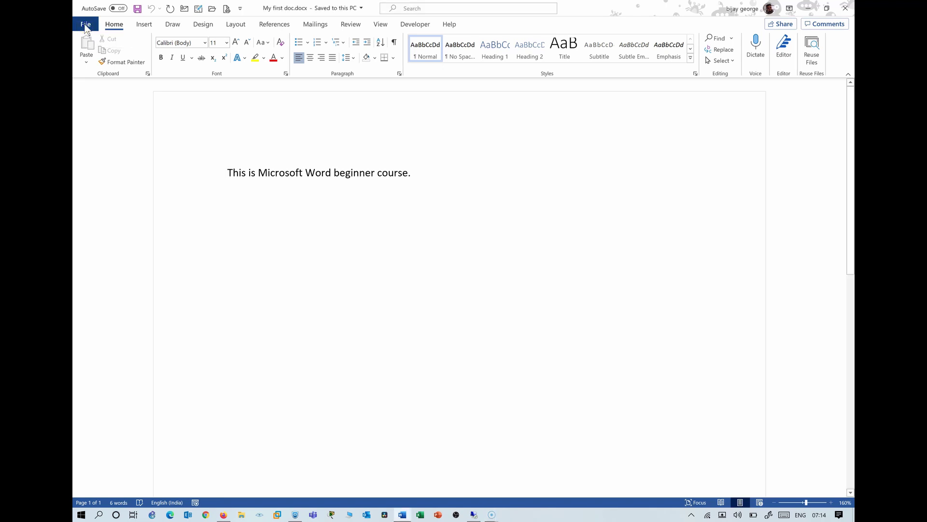
pyautogui.click(85, 25)
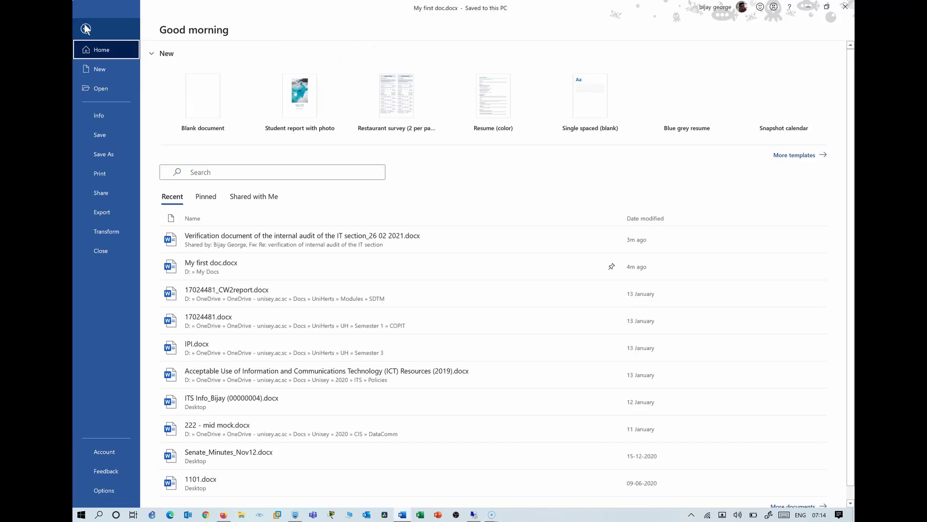
pyautogui.click(100, 70)
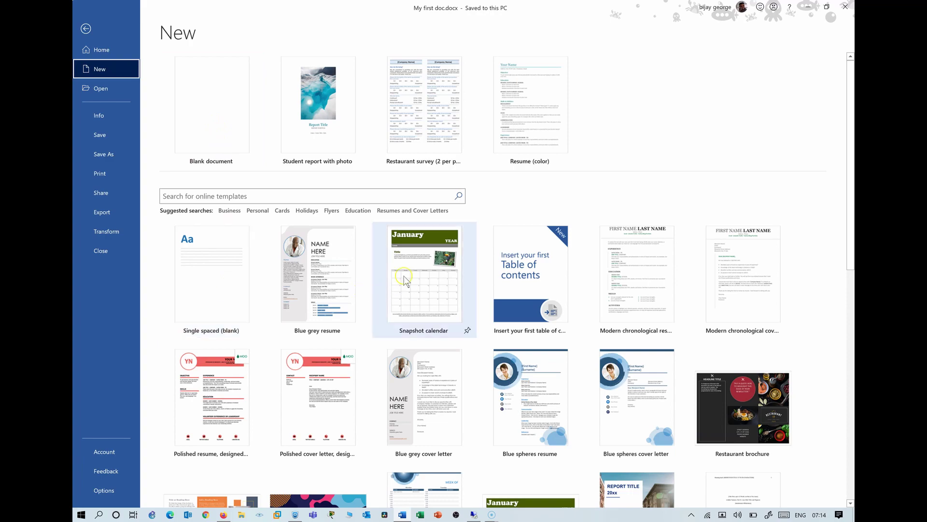
pyautogui.scroll(-5, 405, 279)
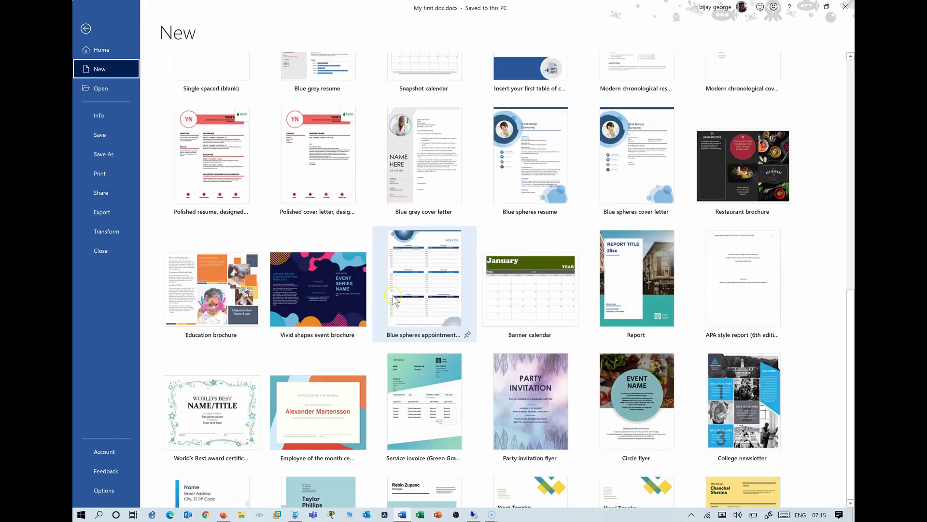
pyautogui.scroll(5, 394, 300)
pyautogui.click(228, 210)
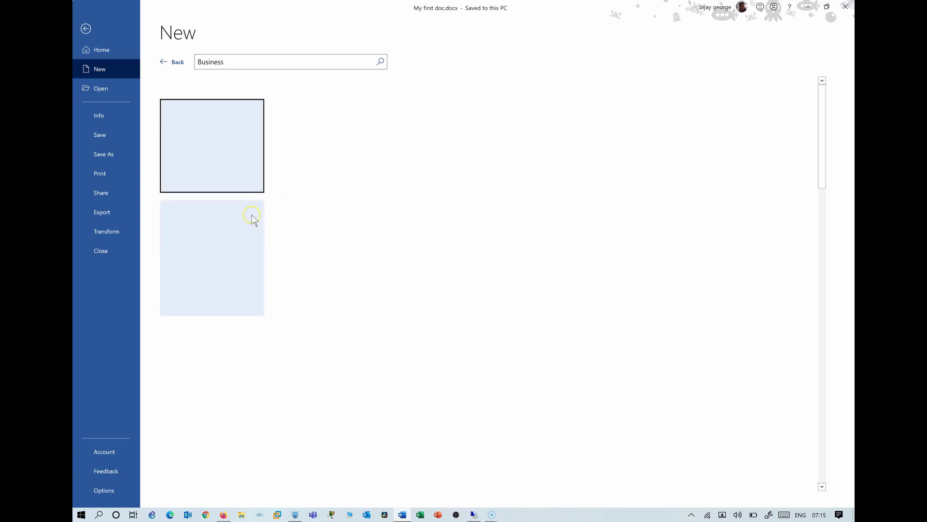
pyautogui.click(170, 63)
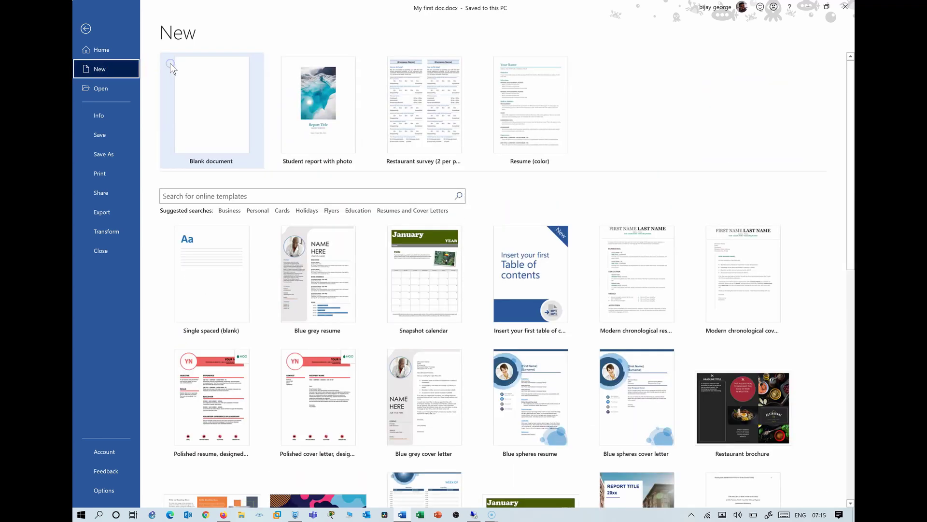
pyautogui.click(258, 211)
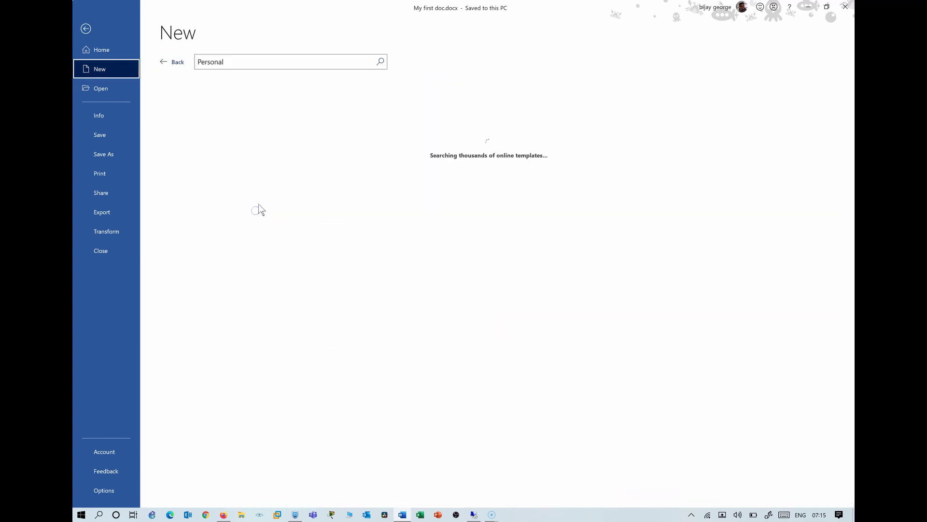
pyautogui.click(168, 62)
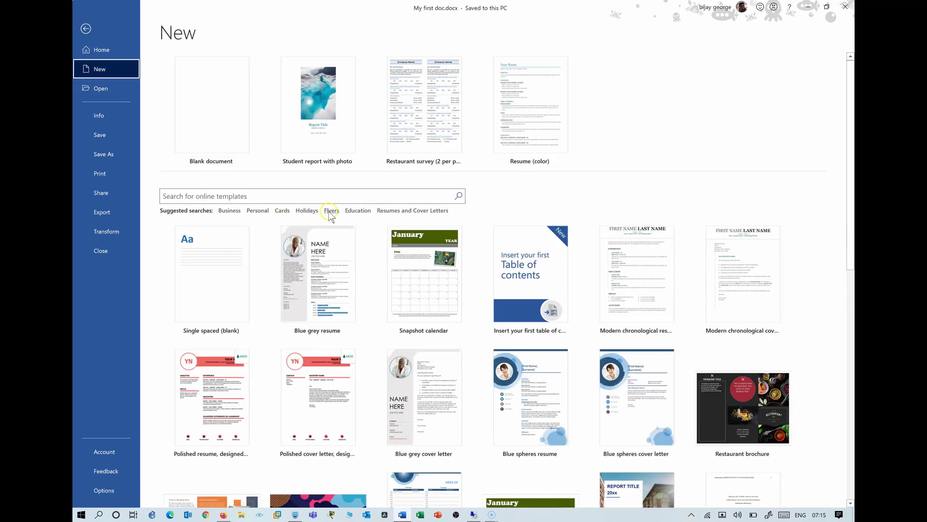
# Create a new document from the Circle flyer template in the Flyers suggested search.
pyautogui.click(332, 211)
pyautogui.click(168, 63)
pyautogui.click(333, 211)
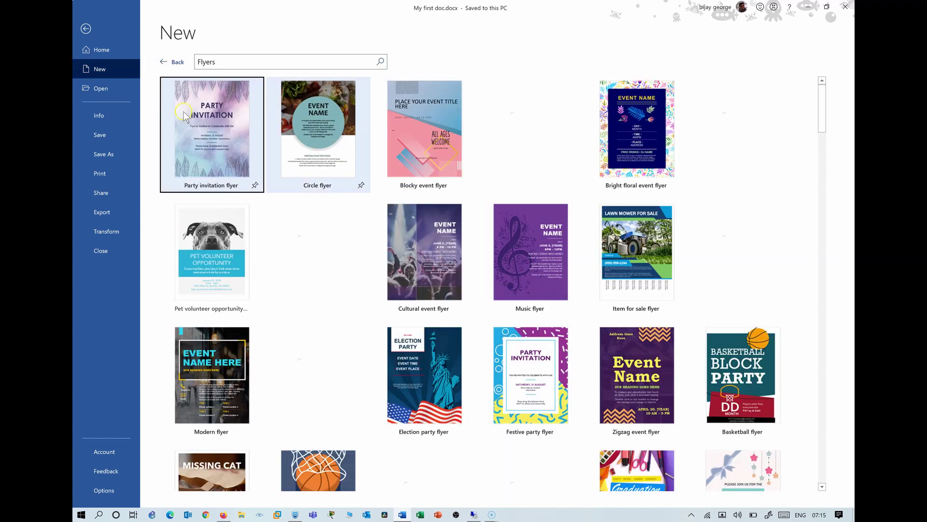
pyautogui.click(209, 141)
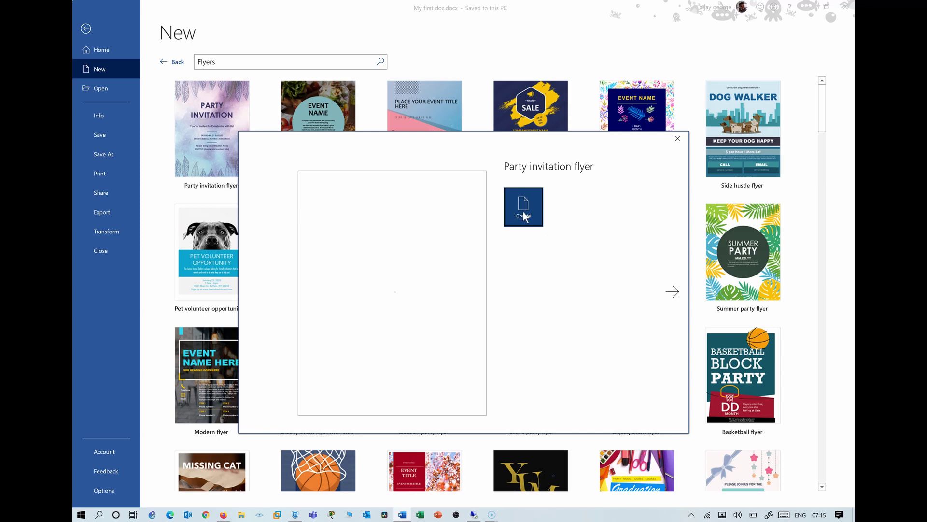
pyautogui.click(523, 211)
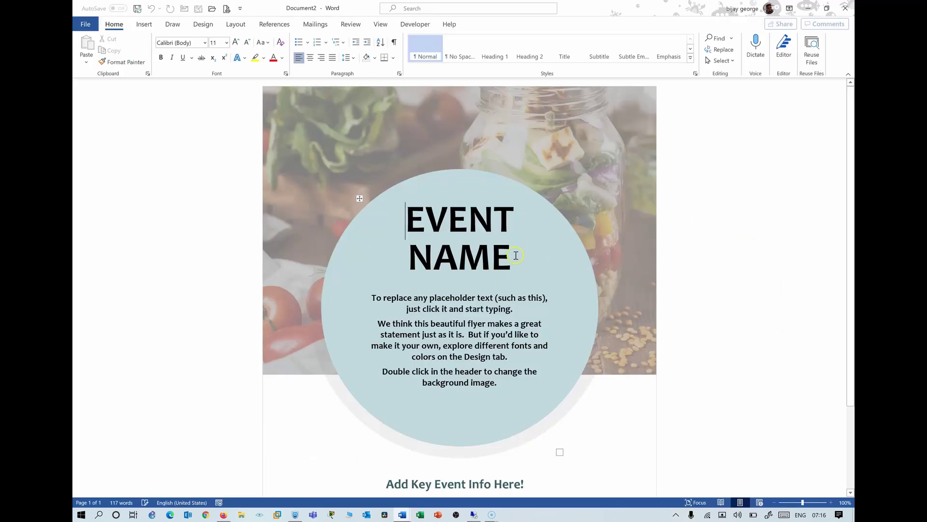
# Delete the EVENT NAME placeholder heading in the flyer's central circle.
pyautogui.click(510, 252)
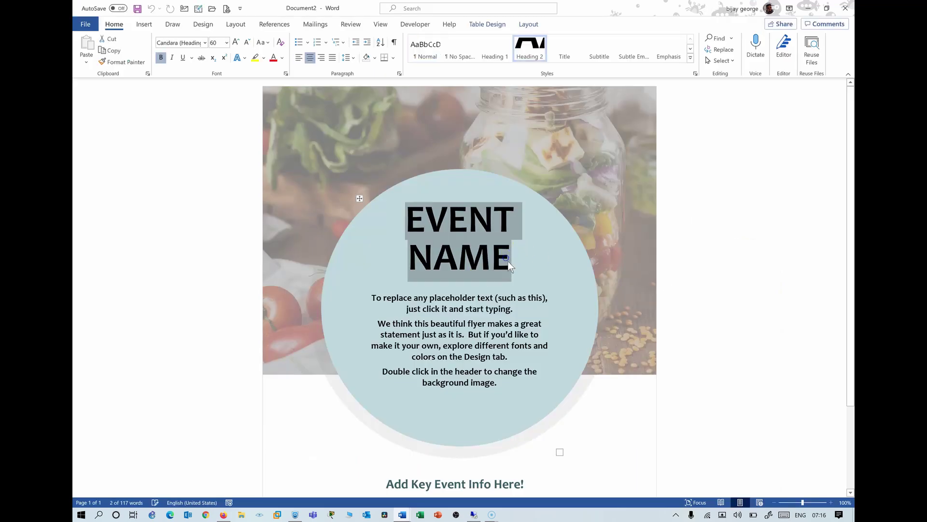
pyautogui.click(439, 251)
pyautogui.rightClick(438, 247)
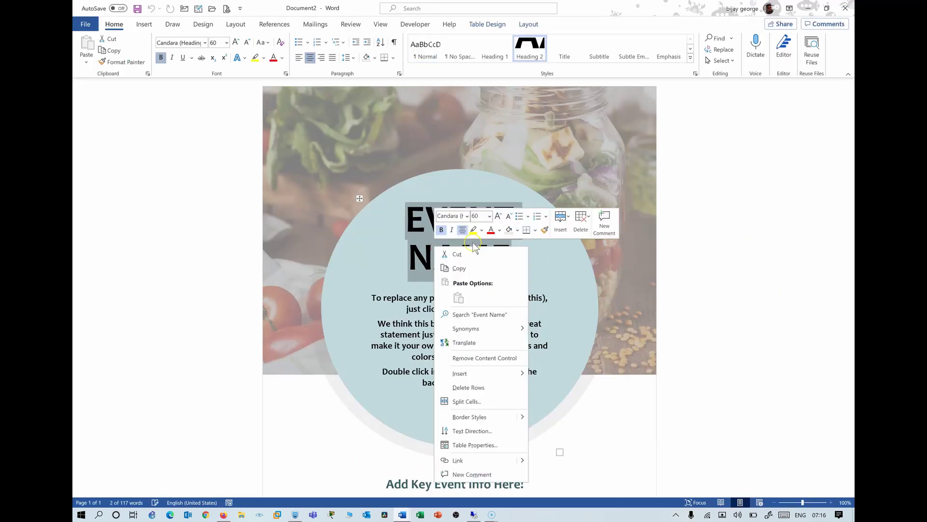
pyautogui.click(418, 251)
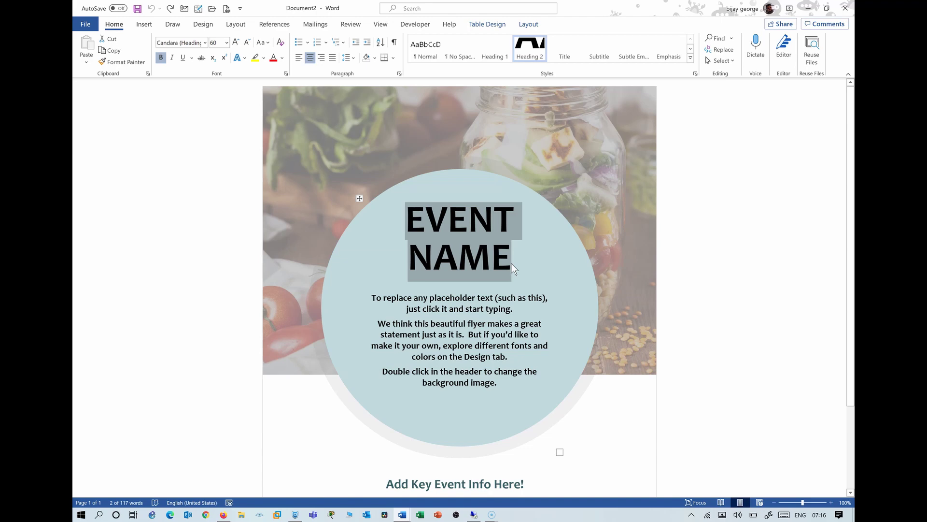
pyautogui.press('Delete')
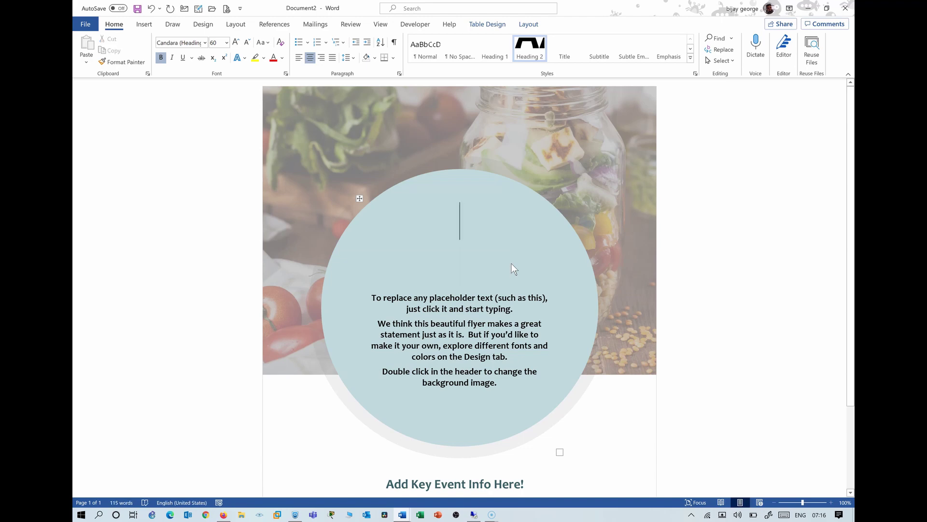
# Enter FRIDAY EVENT on two lines as the heading in the flyer's circle.
pyautogui.write('FRIDAY')
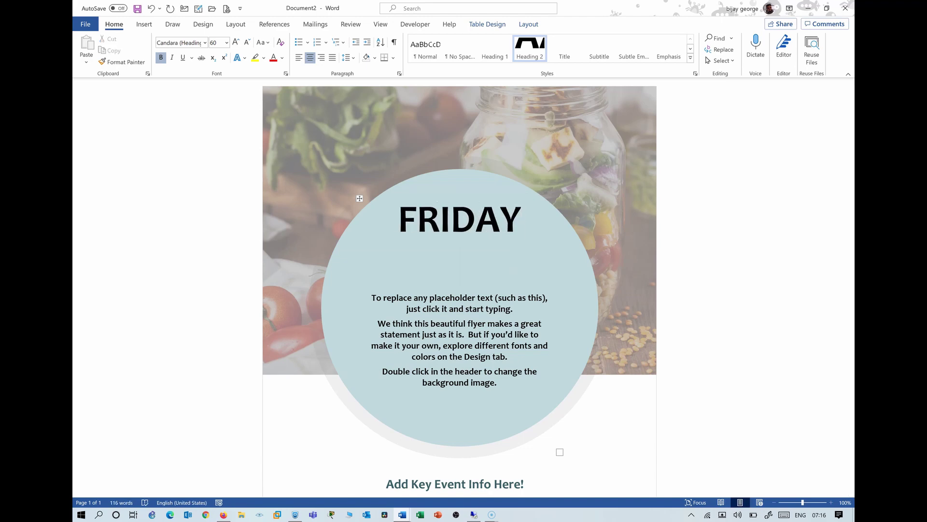
pyautogui.press('Return')
pyautogui.write('EVENT')
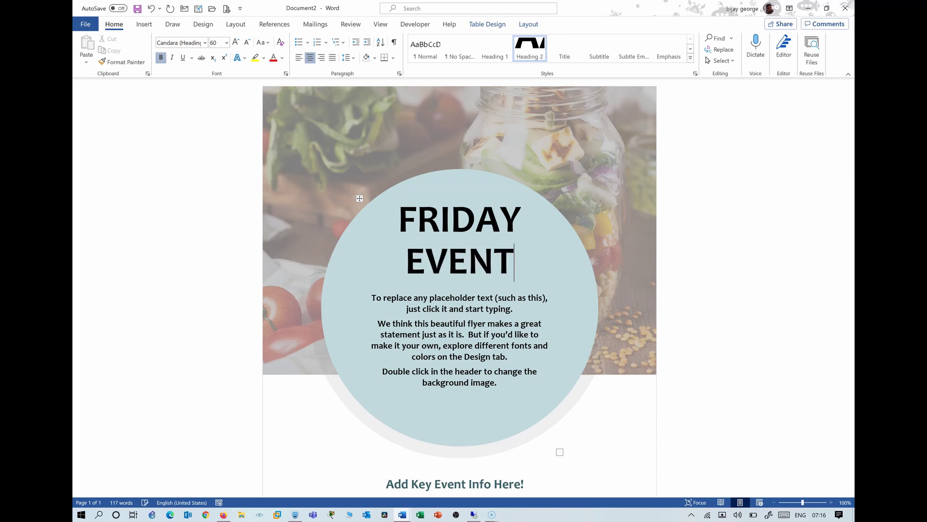
# Delete the placeholder paragraphs below the heading in the flyer's circle.
pyautogui.click(515, 307)
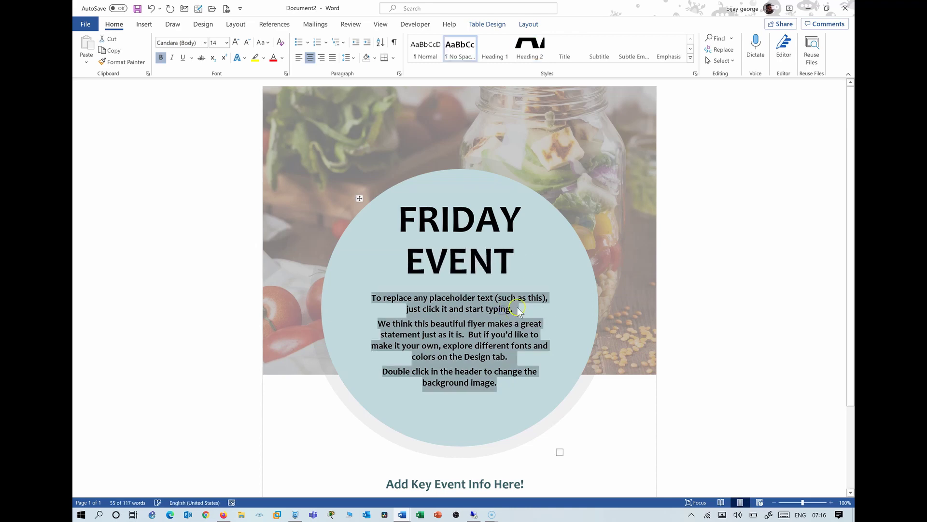
pyautogui.press('Delete')
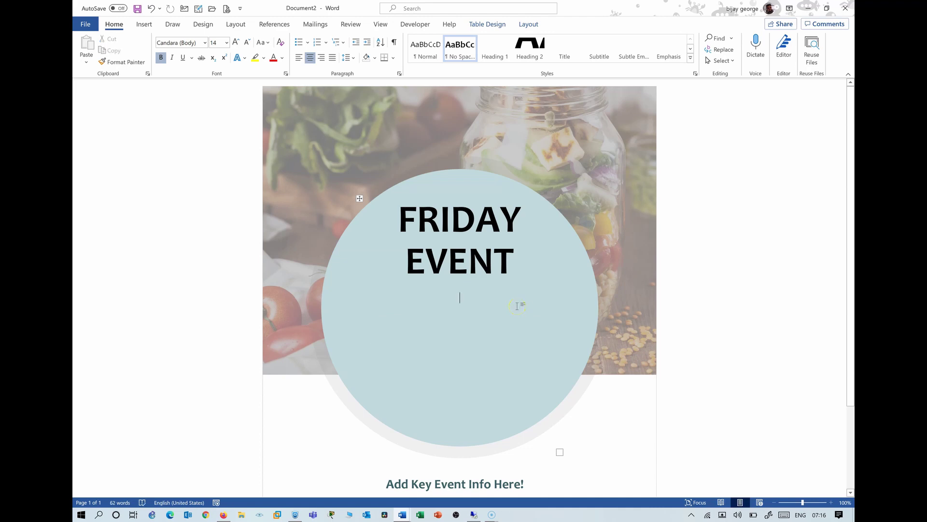
pyautogui.scroll(-3, 498, 290)
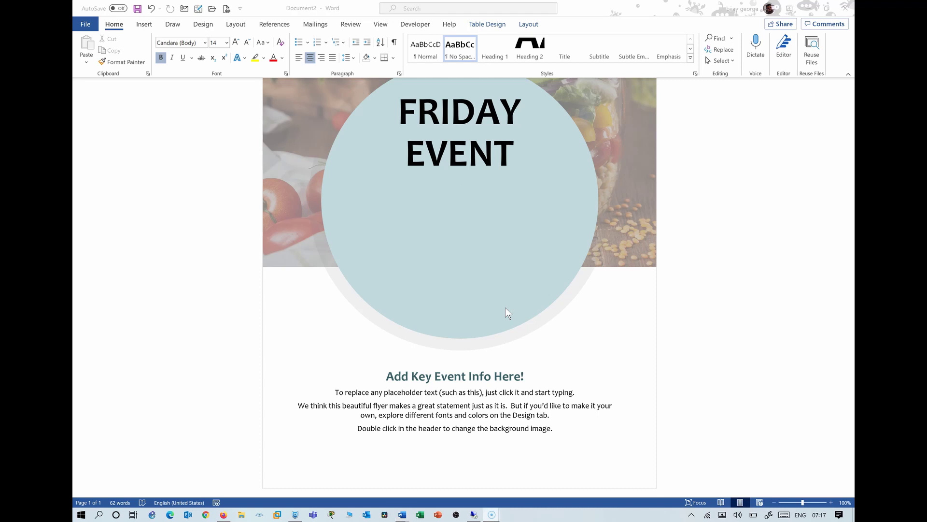
pyautogui.click(517, 222)
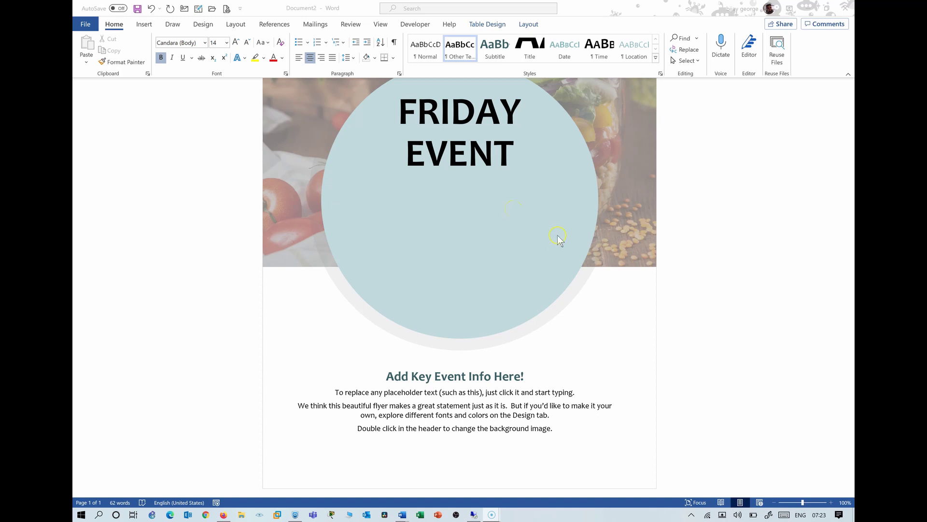
pyautogui.click(528, 194)
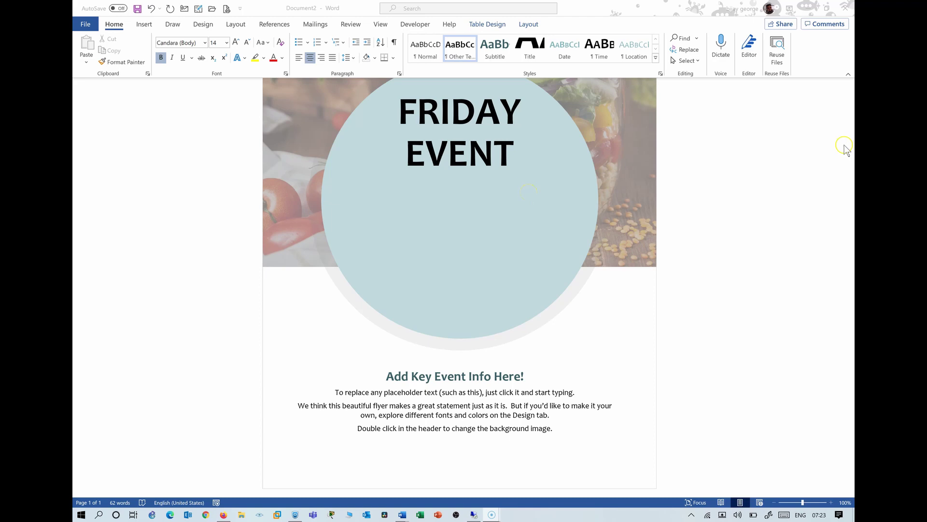
# Start saving the flyer to a location on the computer, choosing the Documents folder.
pyautogui.click(87, 25)
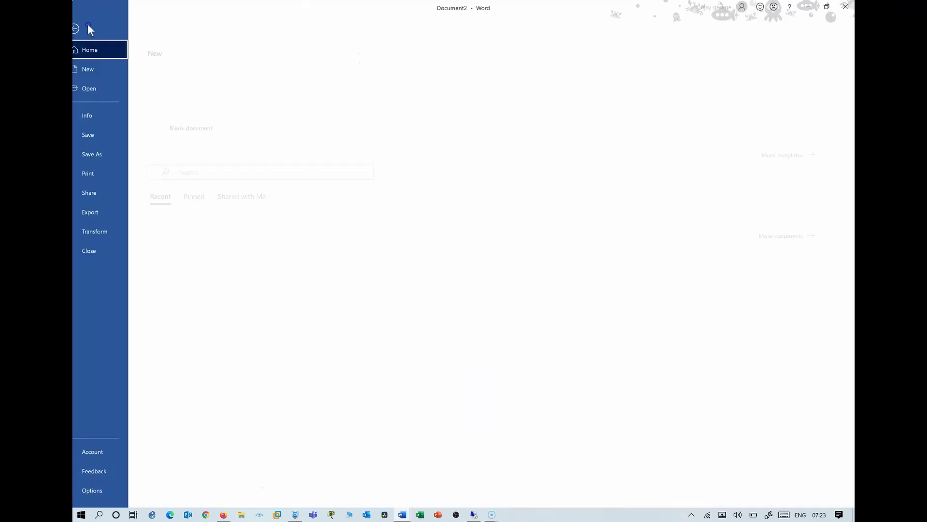
pyautogui.click(107, 134)
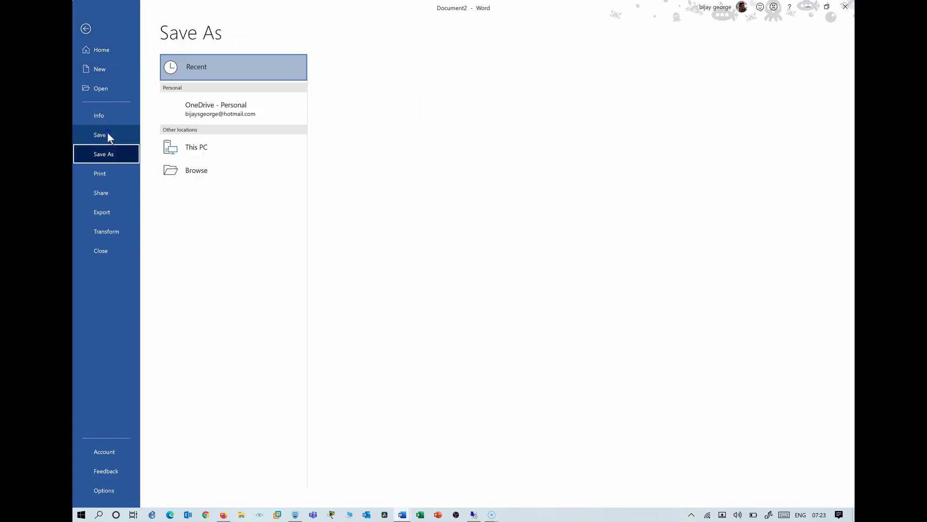
pyautogui.click(224, 196)
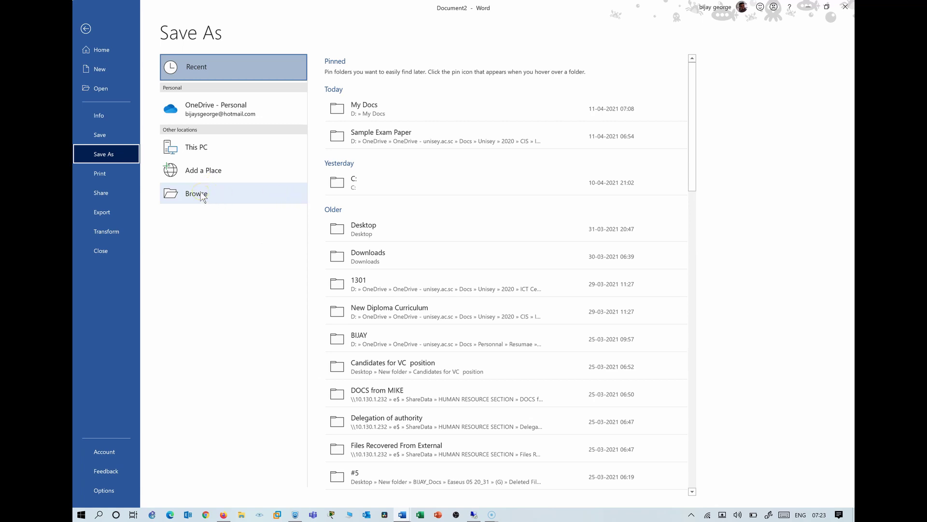
pyautogui.click(201, 194)
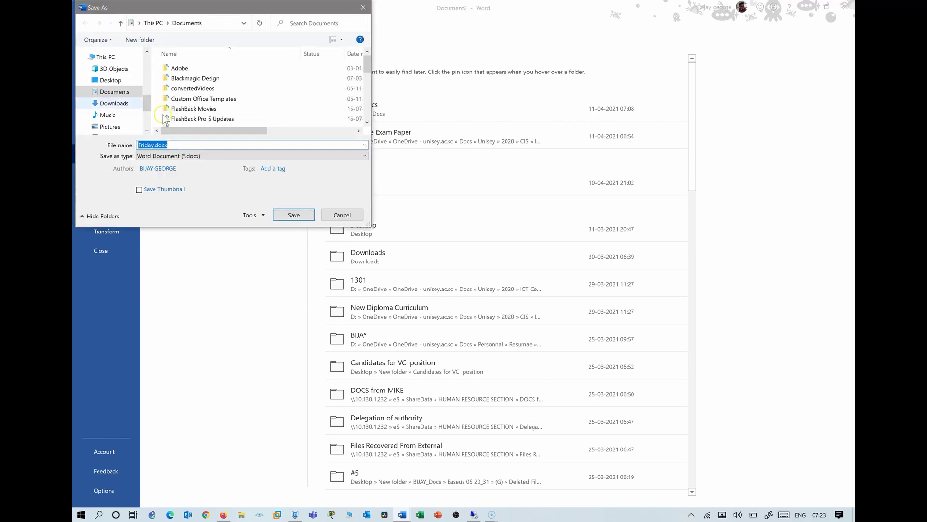
pyautogui.click(114, 92)
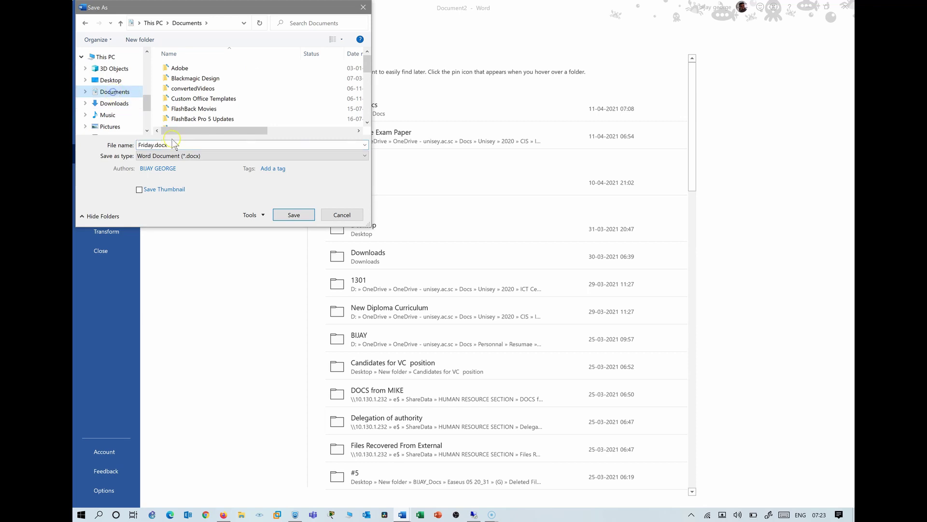
# Name the file Friday Event Fyler.docx and save it as a Word Document.
pyautogui.click(155, 144)
pyautogui.doubleClick(155, 145)
pyautogui.click(152, 145)
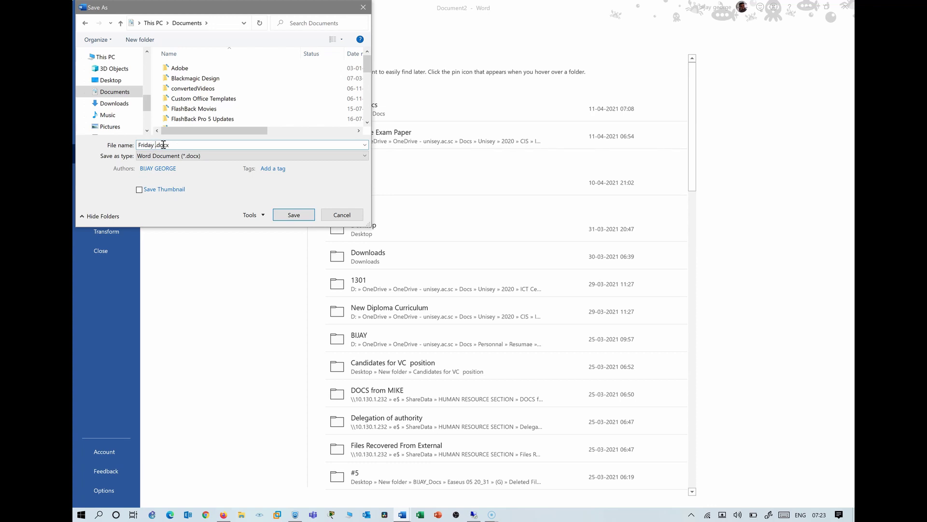
pyautogui.write('Event Fyler')
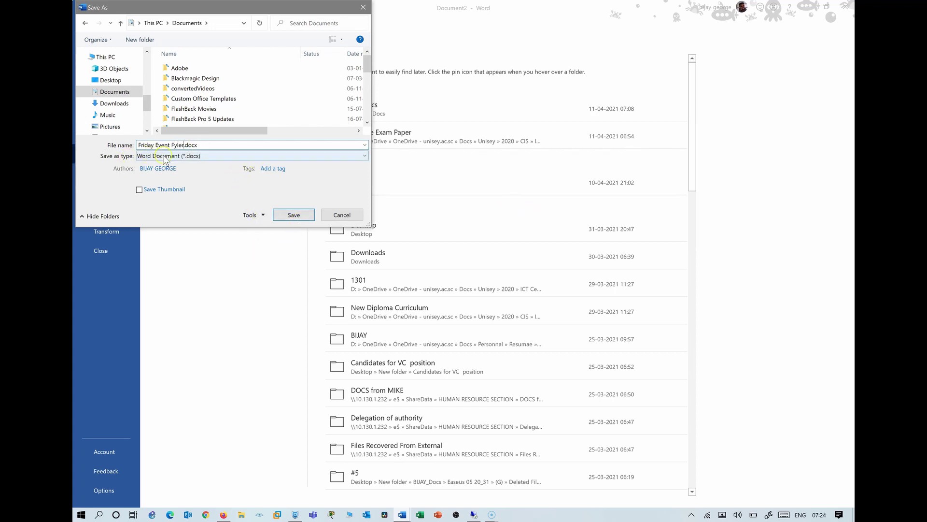
pyautogui.click(186, 157)
pyautogui.click(186, 161)
pyautogui.click(294, 215)
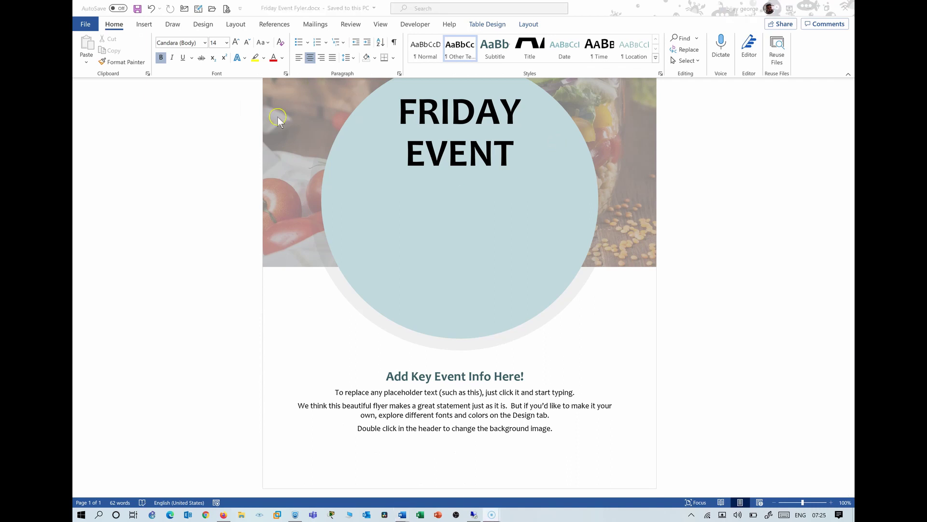
# Open the print settings for the flyer and check the printer selection.
pyautogui.click(79, 24)
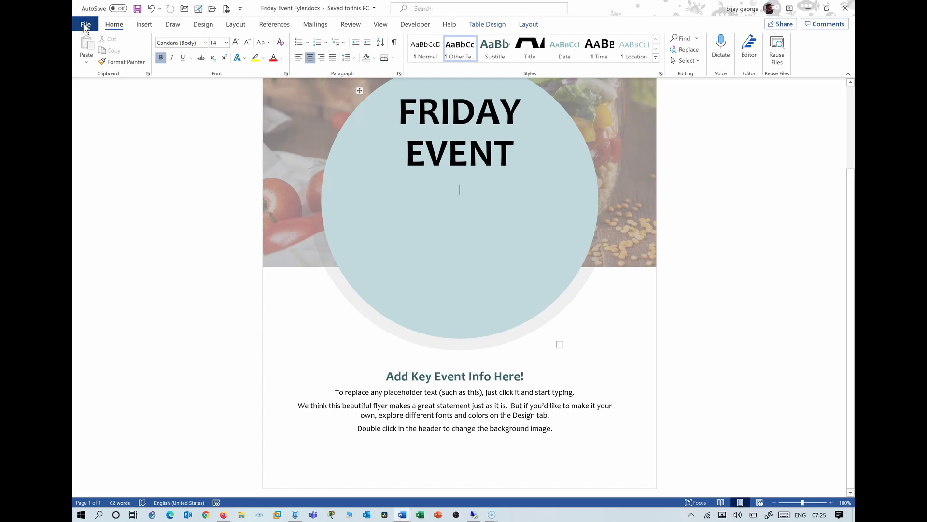
pyautogui.click(85, 25)
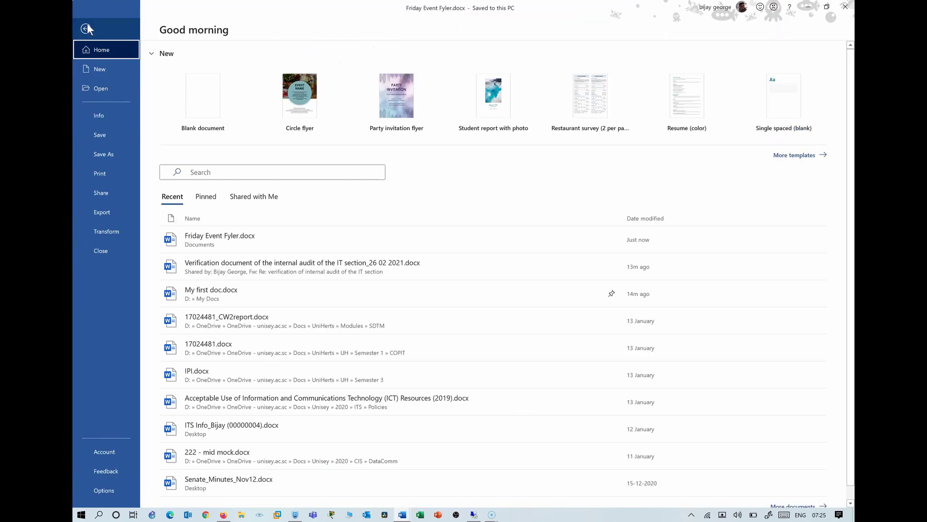
pyautogui.click(99, 174)
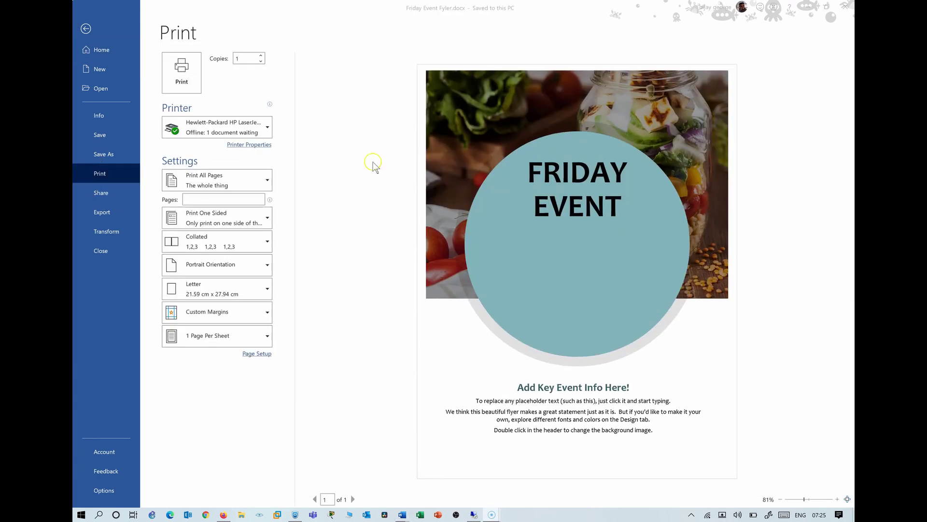
pyautogui.click(266, 129)
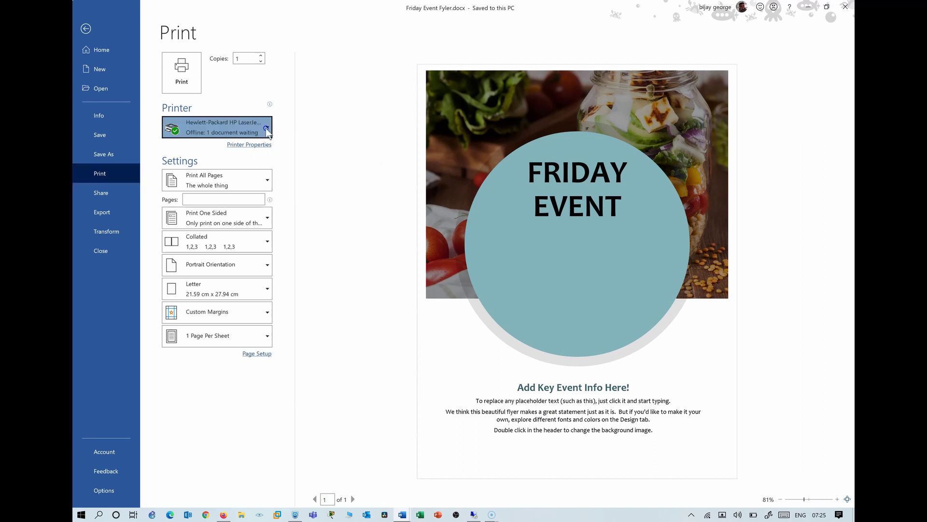
pyautogui.click(266, 129)
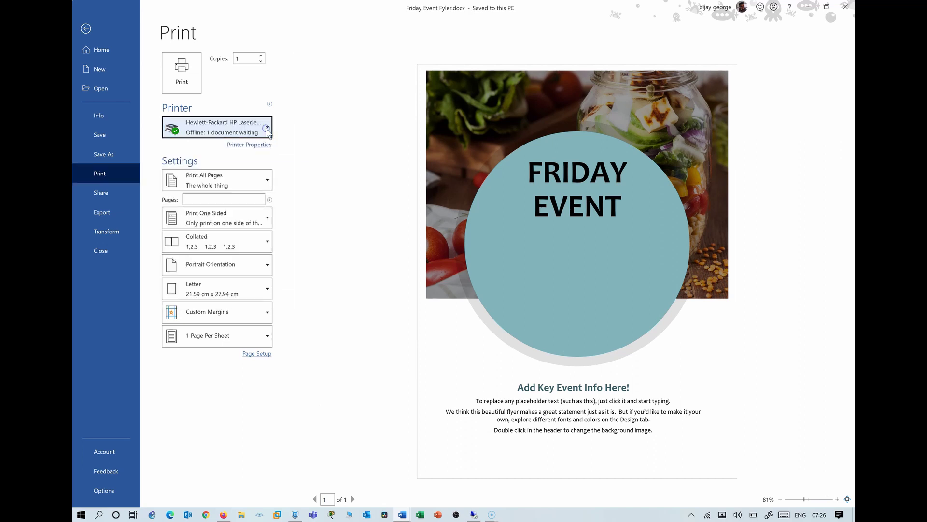
# Set the number of copies to print to 4.
pyautogui.doubleClick(244, 59)
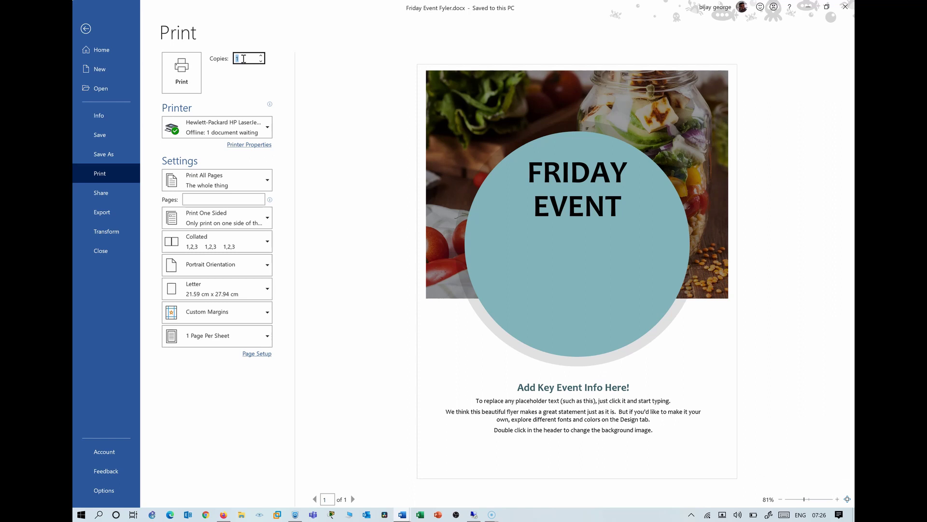
pyautogui.write('2')
pyautogui.click(244, 180)
pyautogui.click(244, 181)
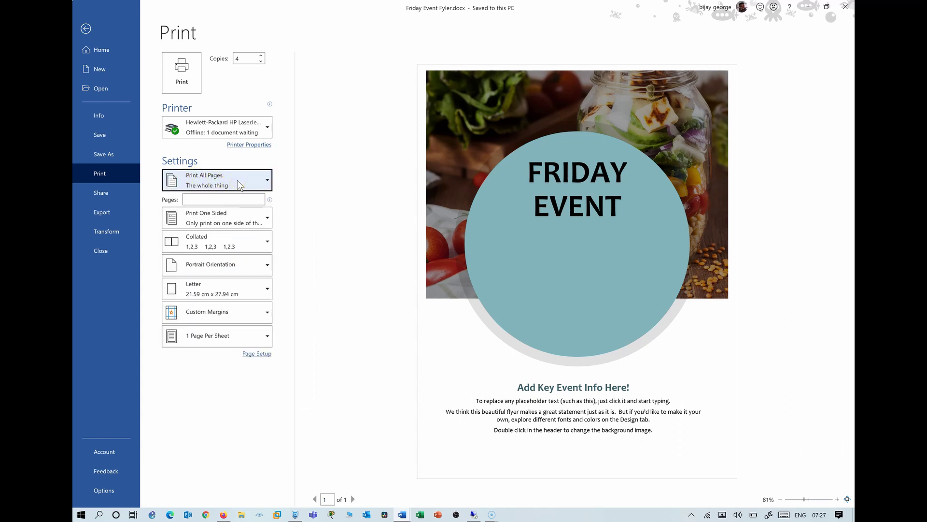
# Set the print range to Custom Print with pages 6-10.
pyautogui.click(237, 184)
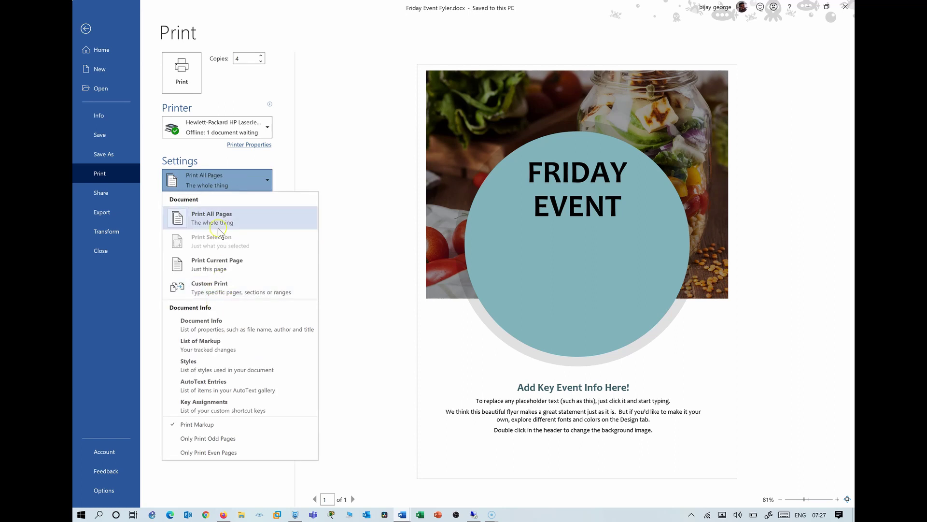
pyautogui.click(243, 182)
pyautogui.click(243, 183)
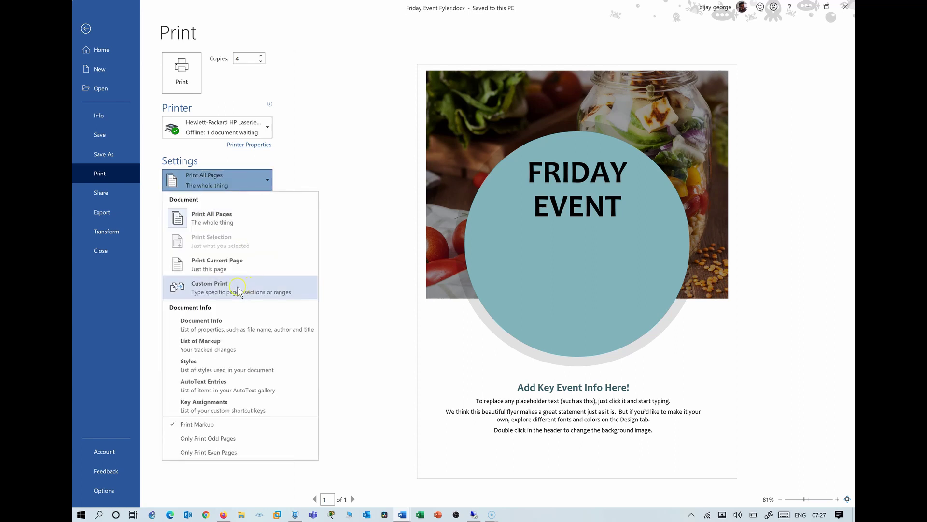
pyautogui.click(228, 289)
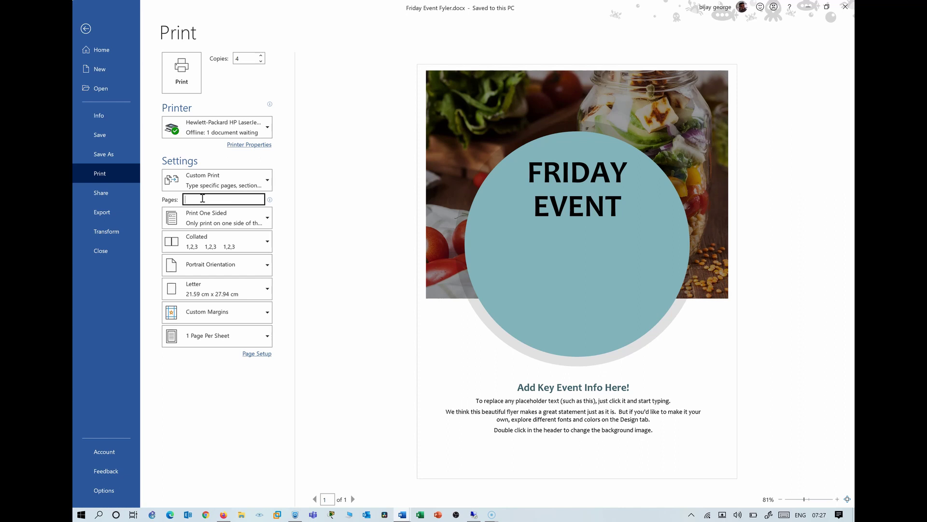
pyautogui.write('6-10')
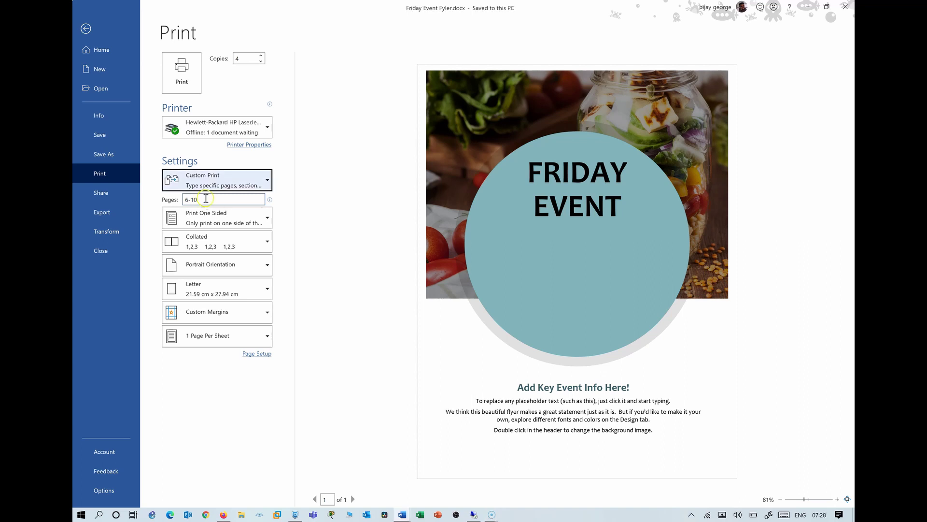
# Change the custom print range to page 5 only.
pyautogui.click(206, 199)
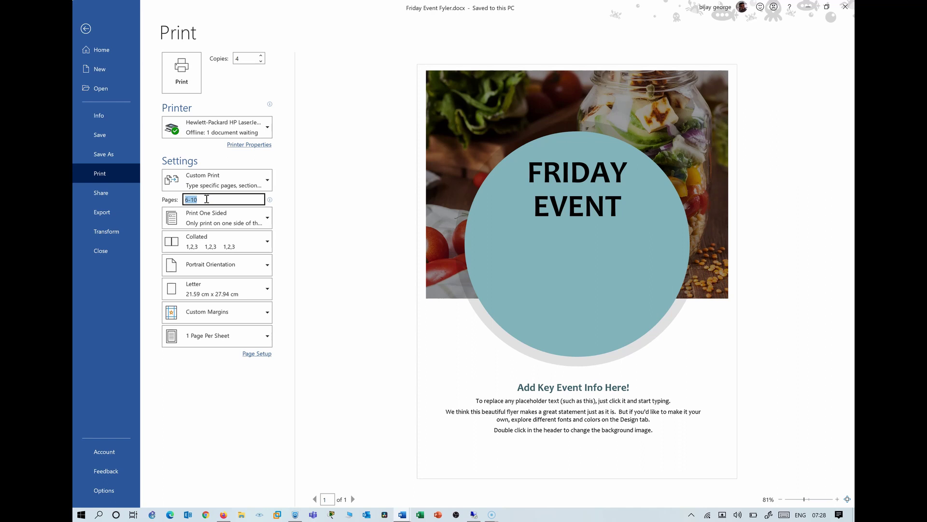
pyautogui.write('5')
pyautogui.press('Tab')
pyautogui.press('Tab')
pyautogui.press('Tab')
pyautogui.press('Tab')
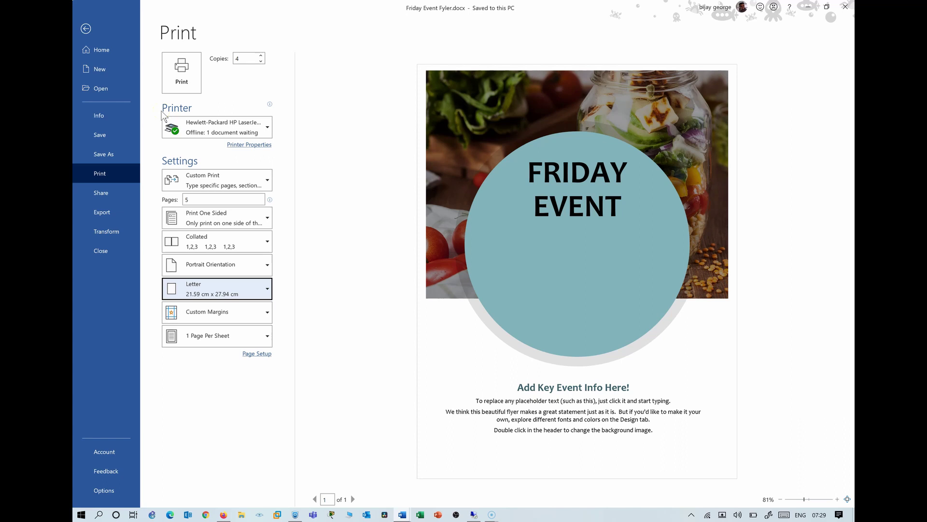
# Look over the available paper sizes for printing, such as Letter, Legal and A4.
pyautogui.click(252, 295)
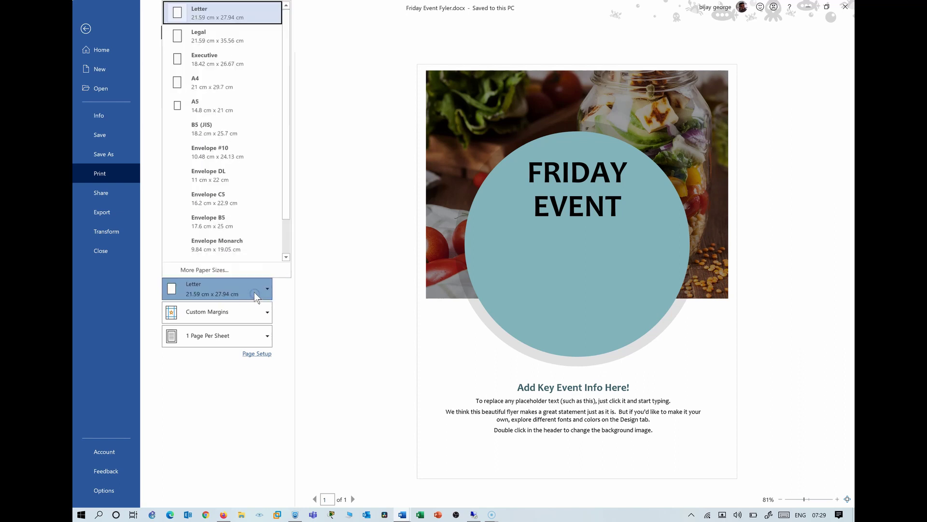
pyautogui.click(254, 295)
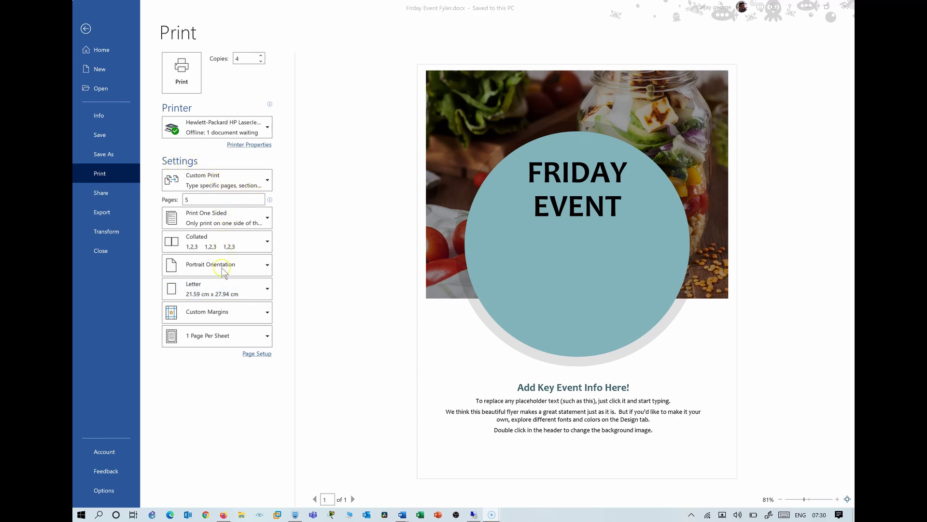
pyautogui.click(223, 292)
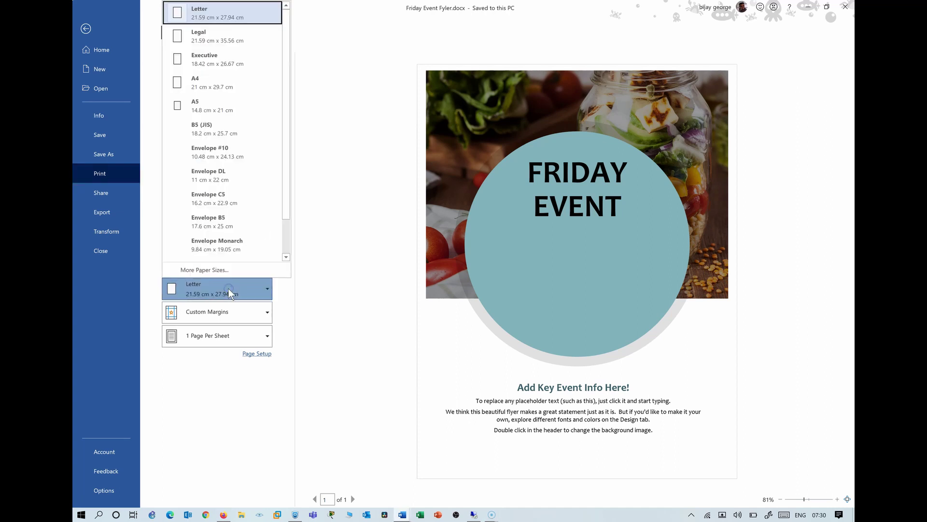
pyautogui.click(216, 87)
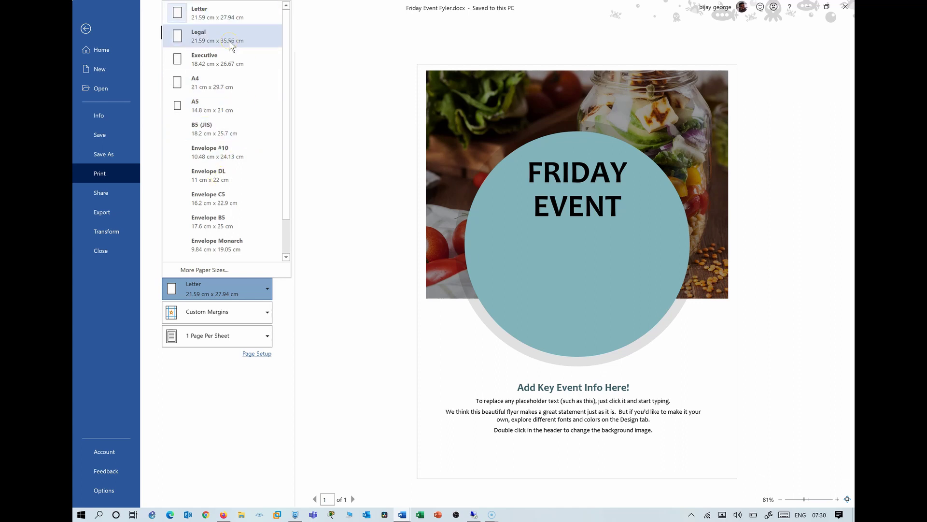
pyautogui.click(255, 266)
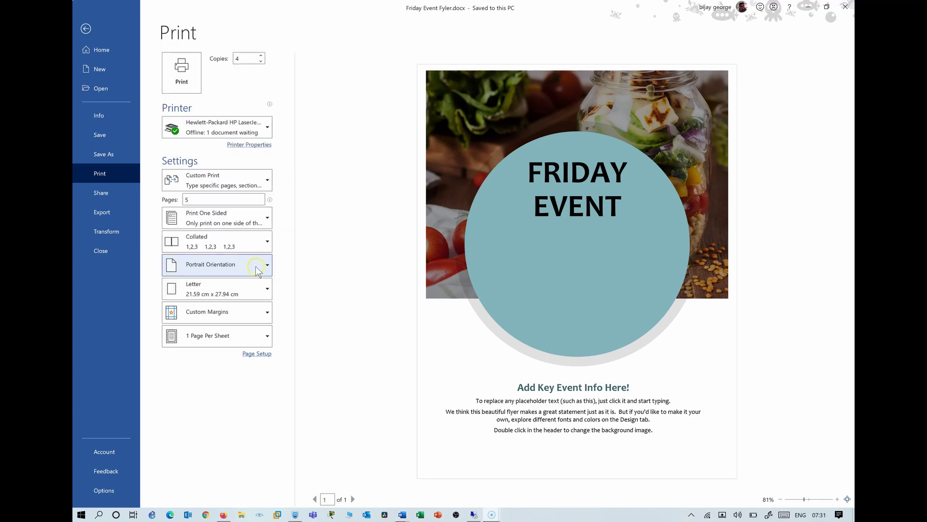
# Set the print orientation of the flyer to Landscape Orientation.
pyautogui.click(256, 266)
pyautogui.click(255, 265)
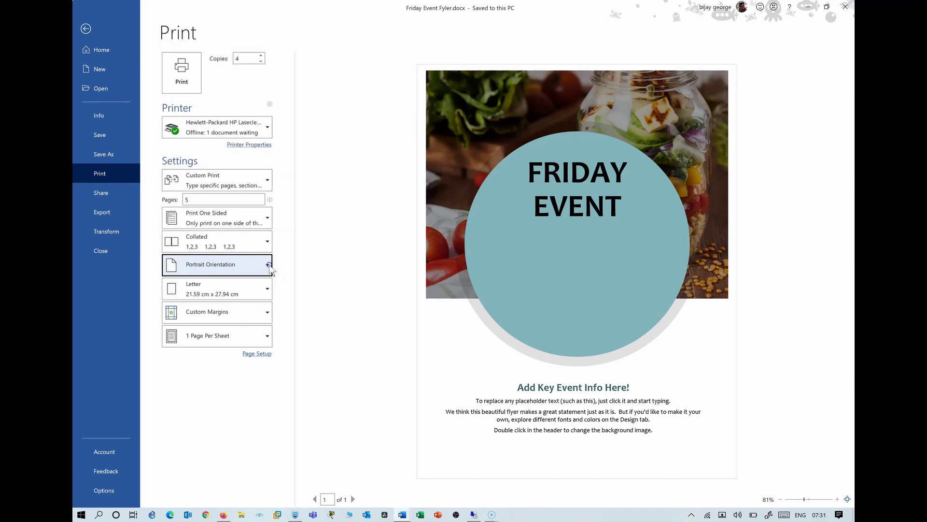
pyautogui.click(269, 265)
pyautogui.click(234, 312)
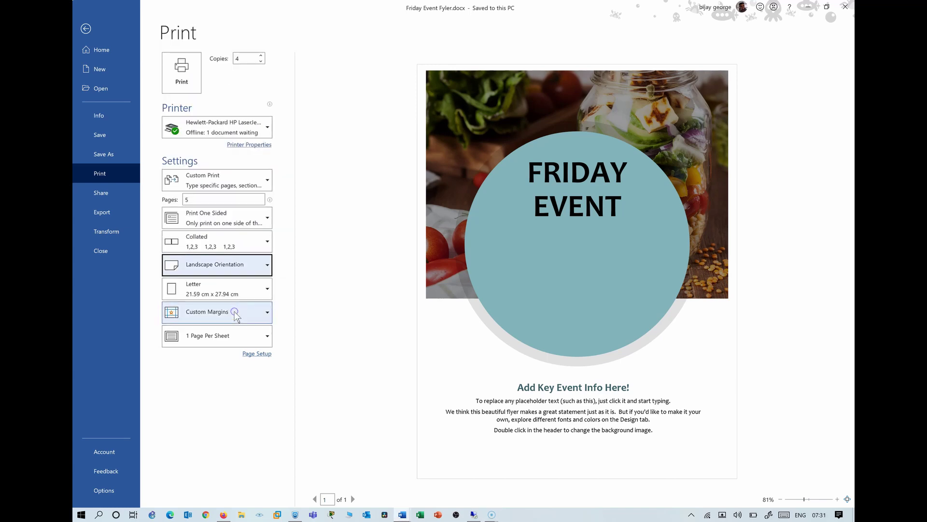
# Set the print orientation of the flyer to Portrait Orientation and enlarge the print preview to 110%.
pyautogui.click(267, 267)
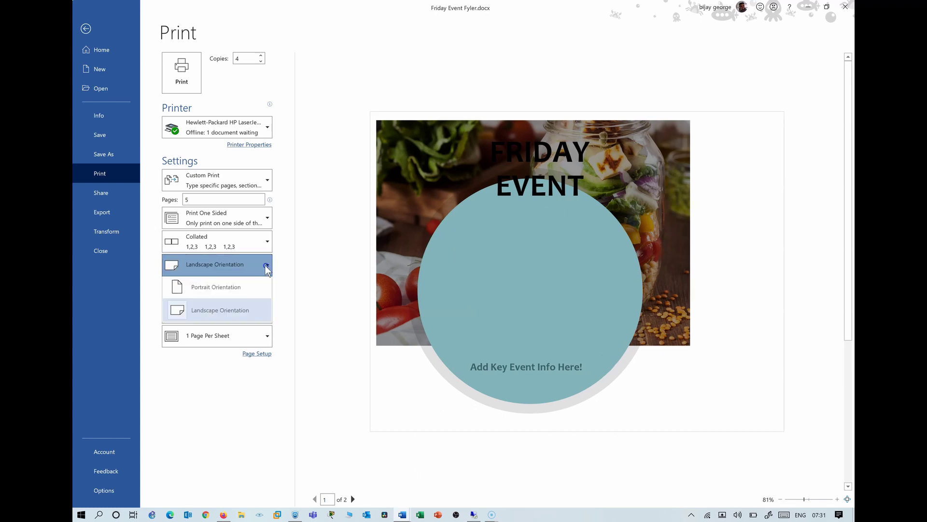
pyautogui.click(232, 289)
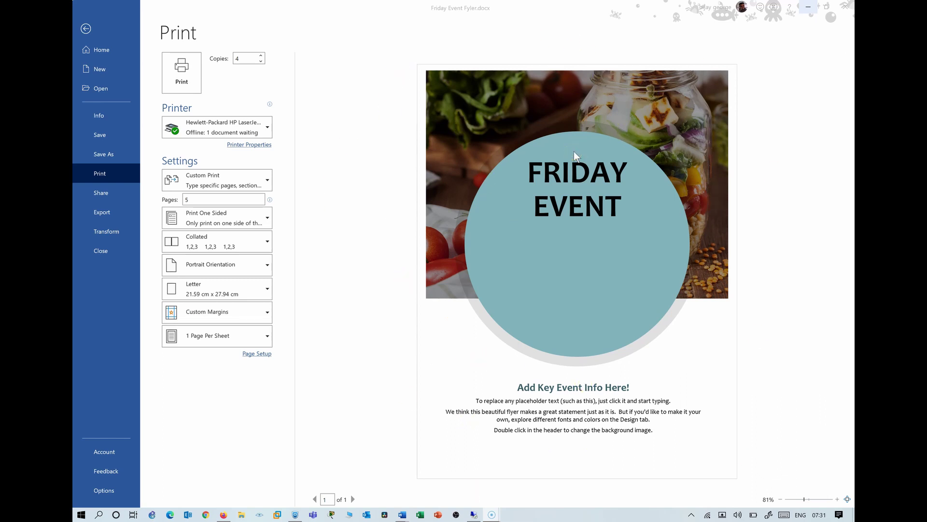
pyautogui.click(394, 109)
pyautogui.click(838, 499)
pyautogui.click(839, 499)
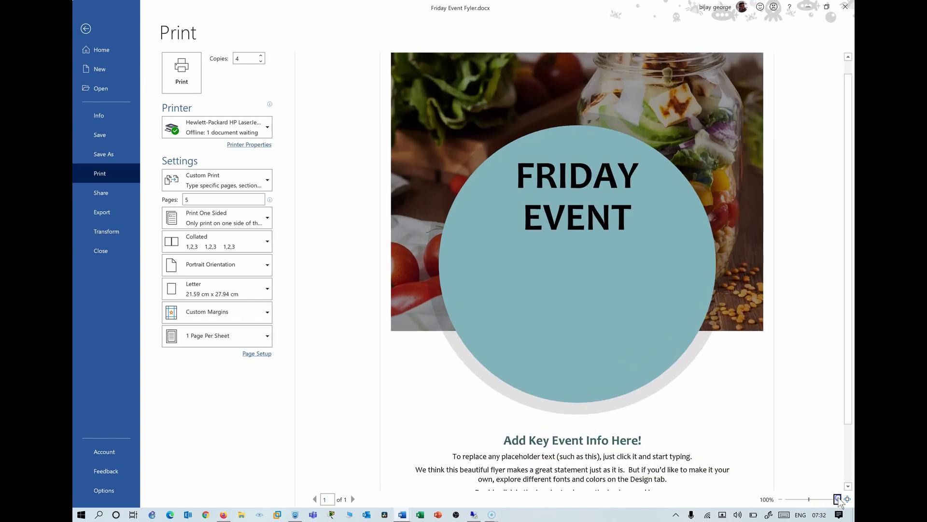
pyautogui.click(838, 499)
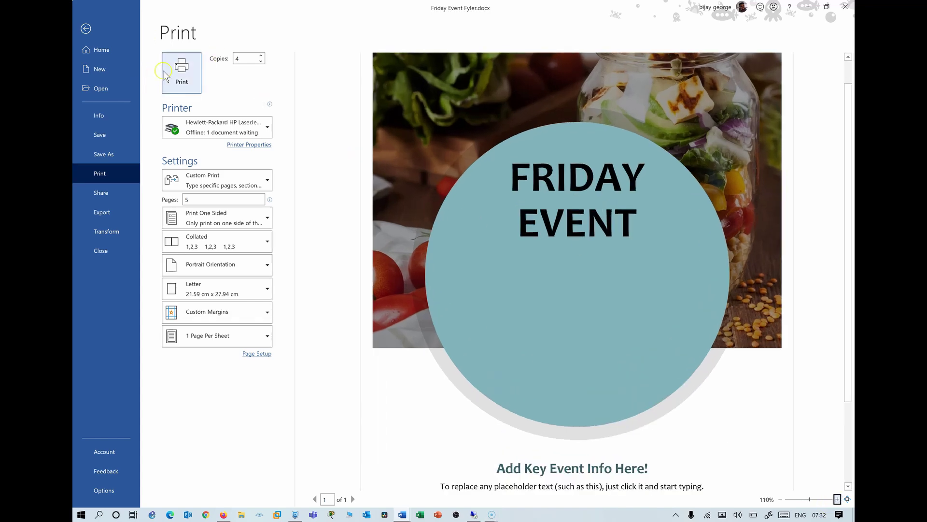
pyautogui.click(182, 72)
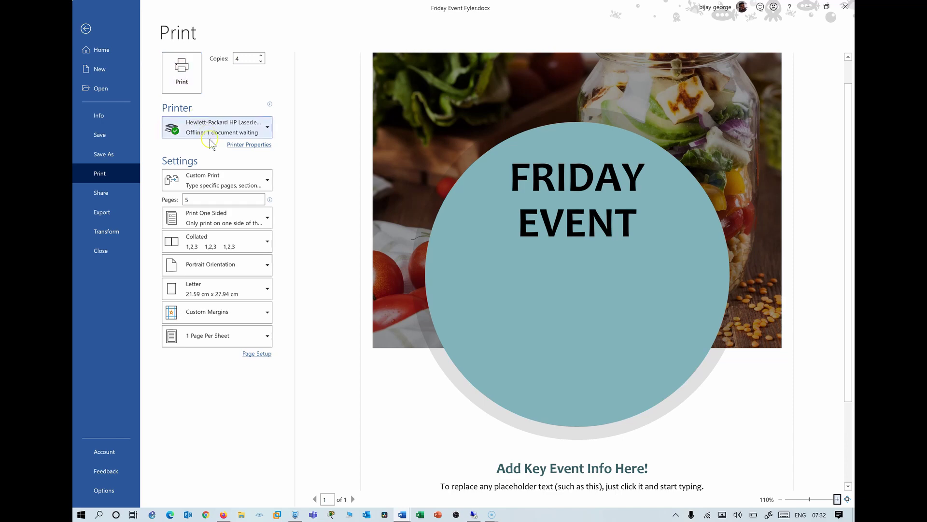
pyautogui.click(197, 83)
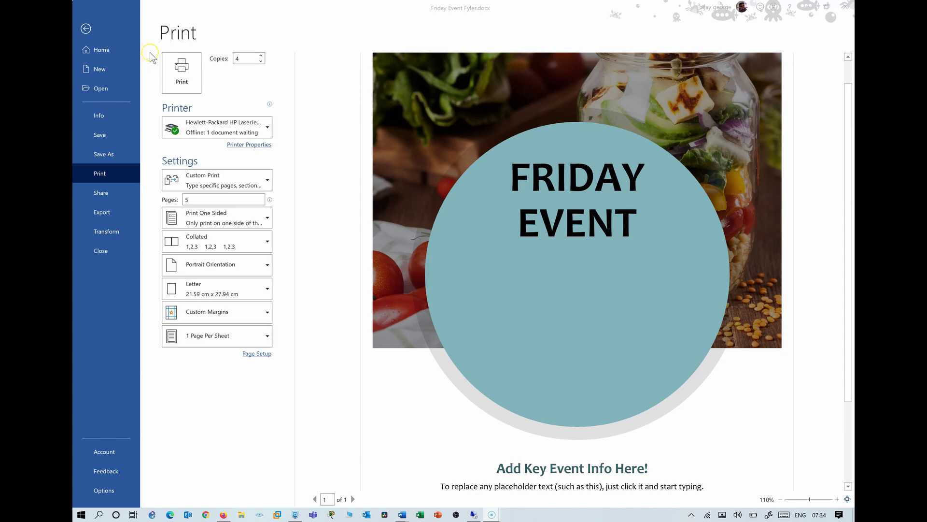
# Open the General page of Word Options and review the user name and initials used to personalize Office.
pyautogui.click(86, 30)
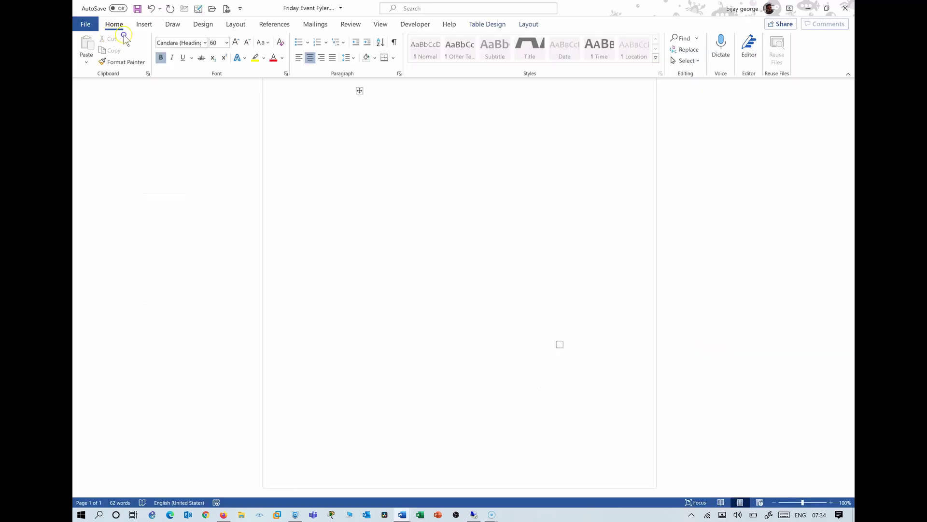
pyautogui.click(87, 27)
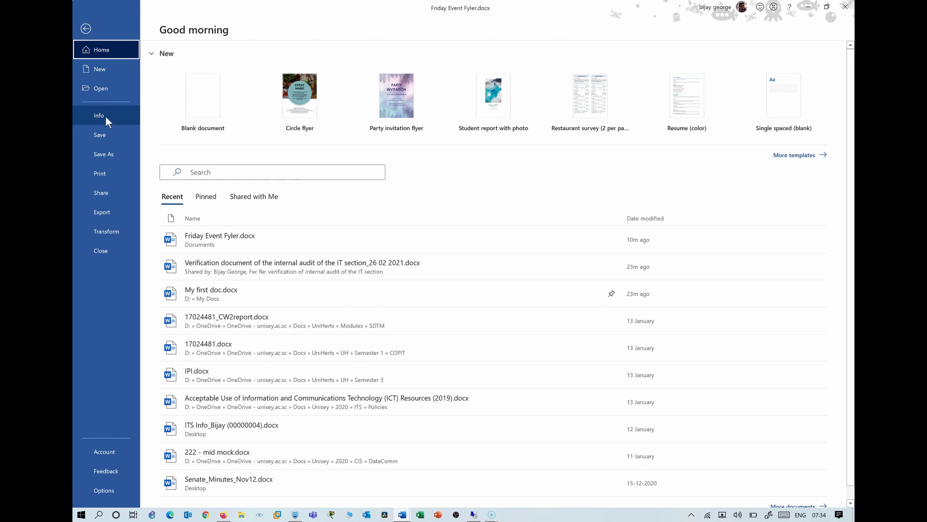
pyautogui.click(105, 116)
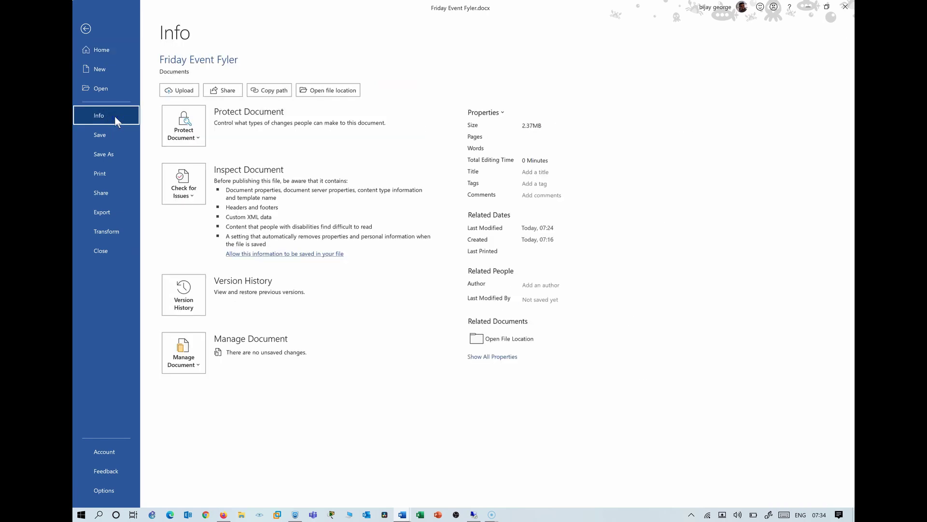
pyautogui.click(108, 489)
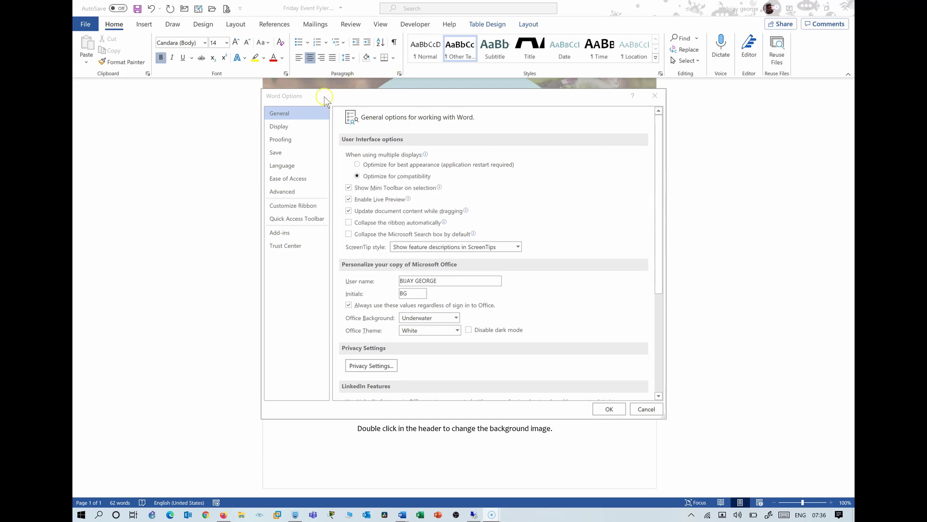
pyautogui.click(299, 112)
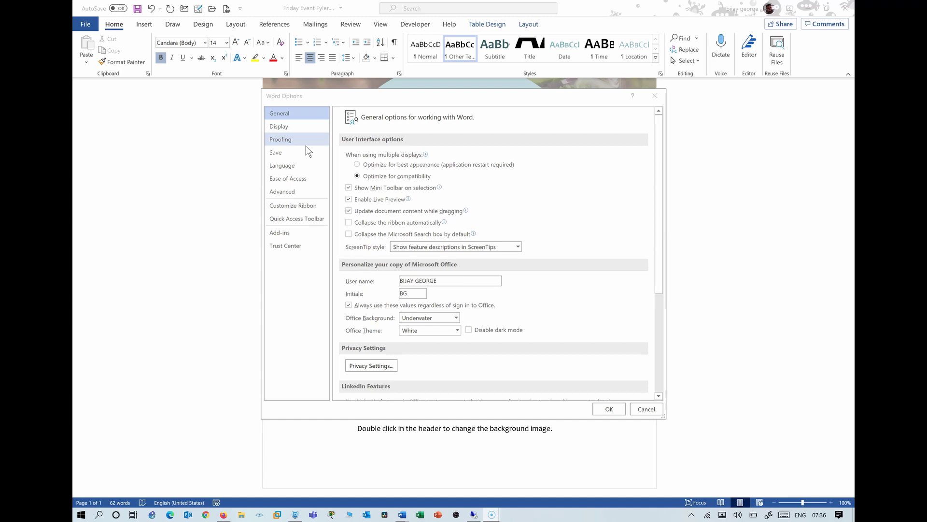
pyautogui.click(292, 113)
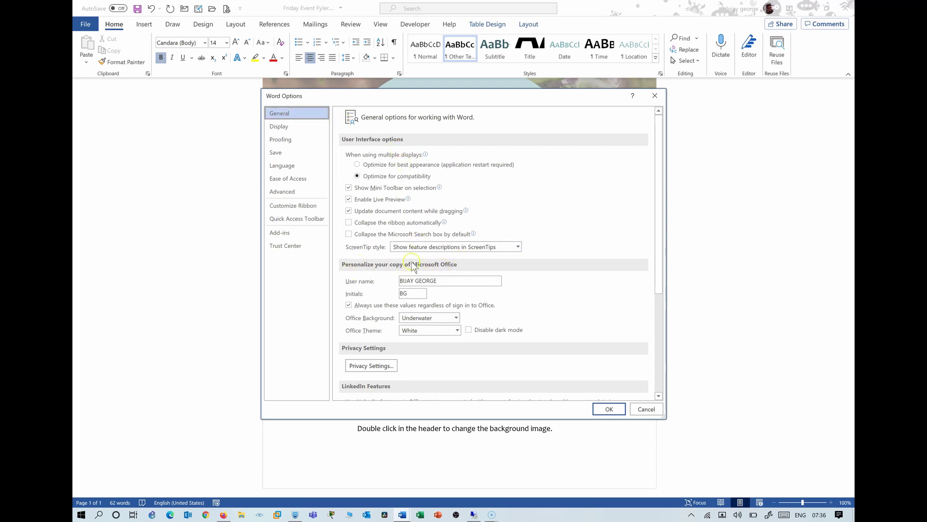
pyautogui.moveTo(445, 281); pyautogui.dragTo(388, 290)
pyautogui.click(417, 294)
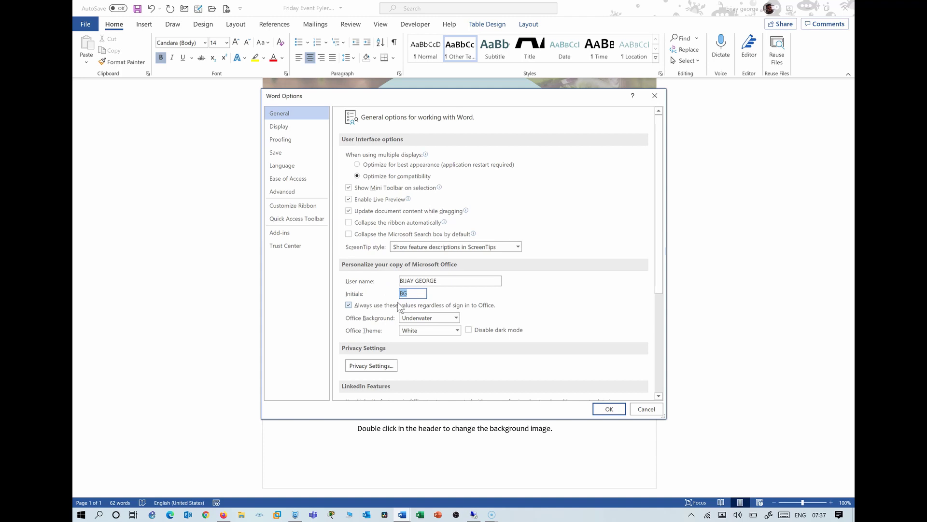
# Set the Office Theme to Dark Gray in Word Options and apply the change.
pyautogui.click(459, 331)
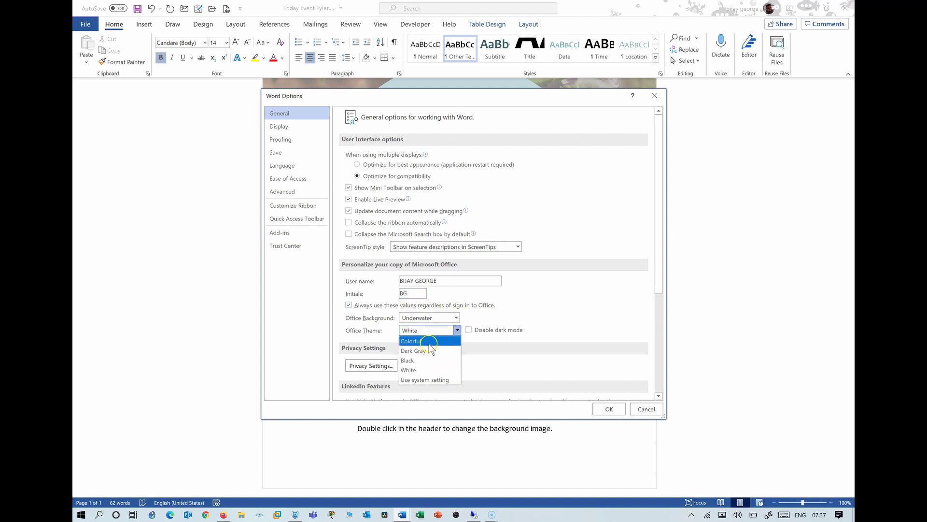
pyautogui.click(427, 350)
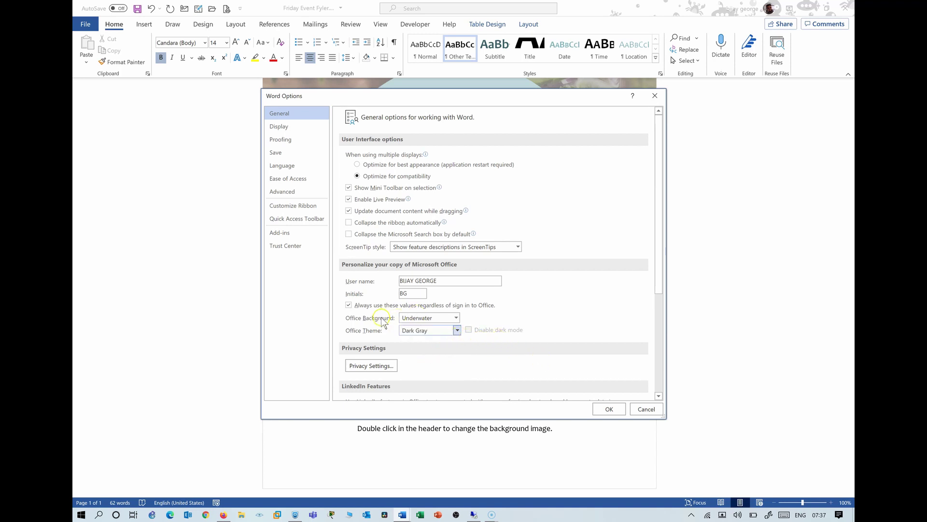
pyautogui.moveTo(413, 296); pyautogui.dragTo(389, 294)
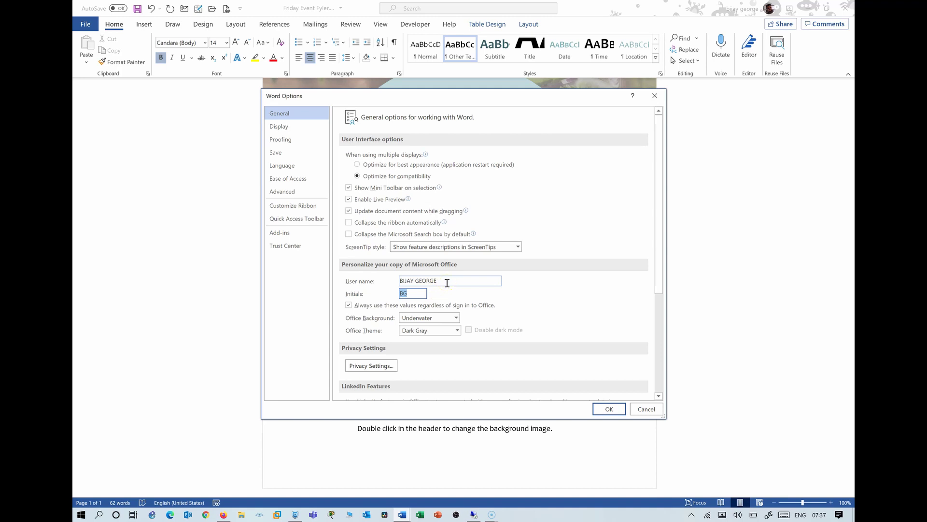
pyautogui.moveTo(447, 283); pyautogui.dragTo(393, 280)
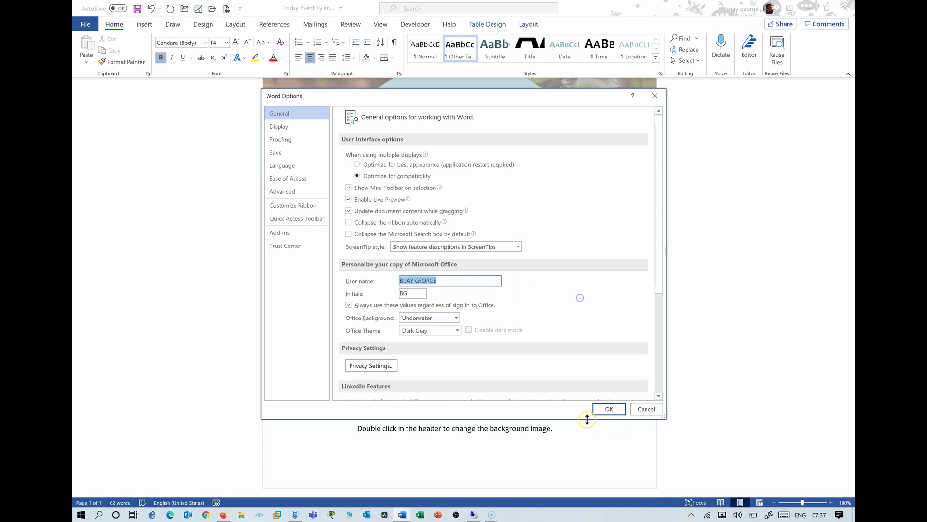
pyautogui.click(609, 408)
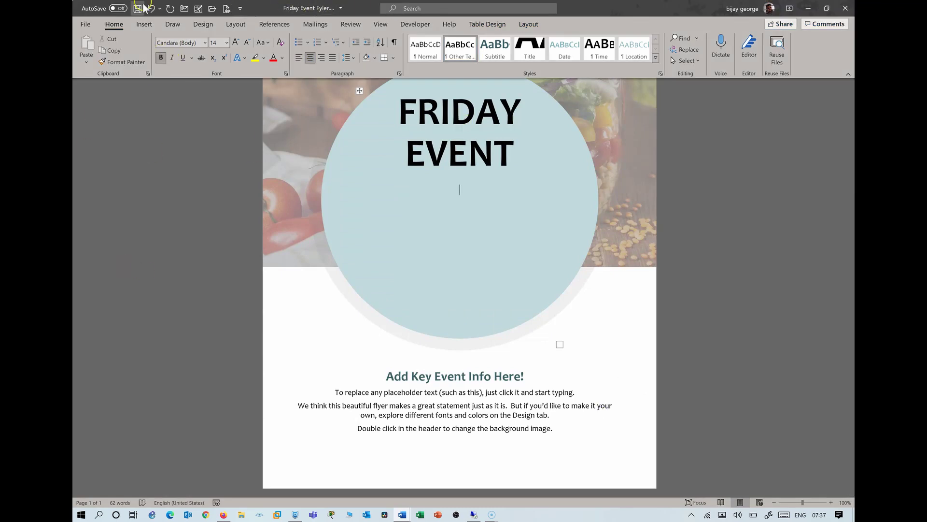
# Change the Office Theme to Colorful in Word Options and apply it.
pyautogui.click(86, 24)
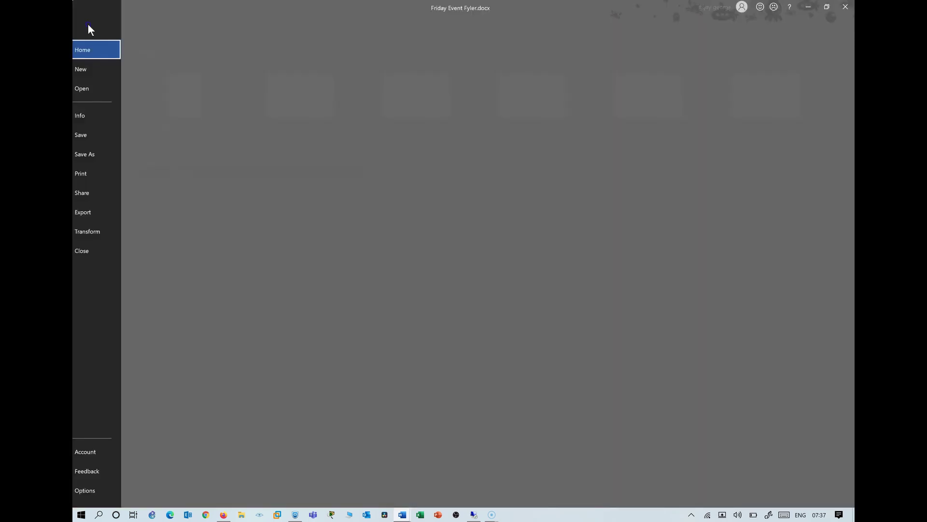
pyautogui.click(106, 490)
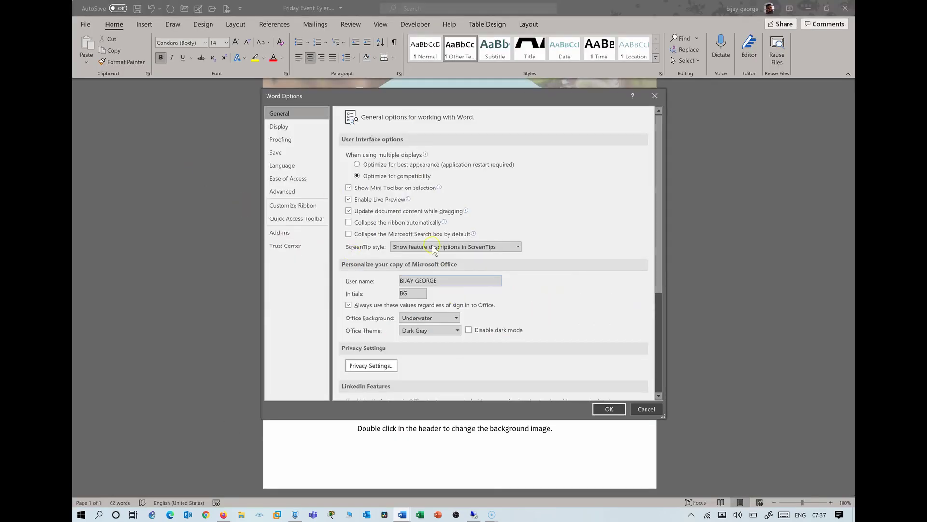
pyautogui.click(457, 330)
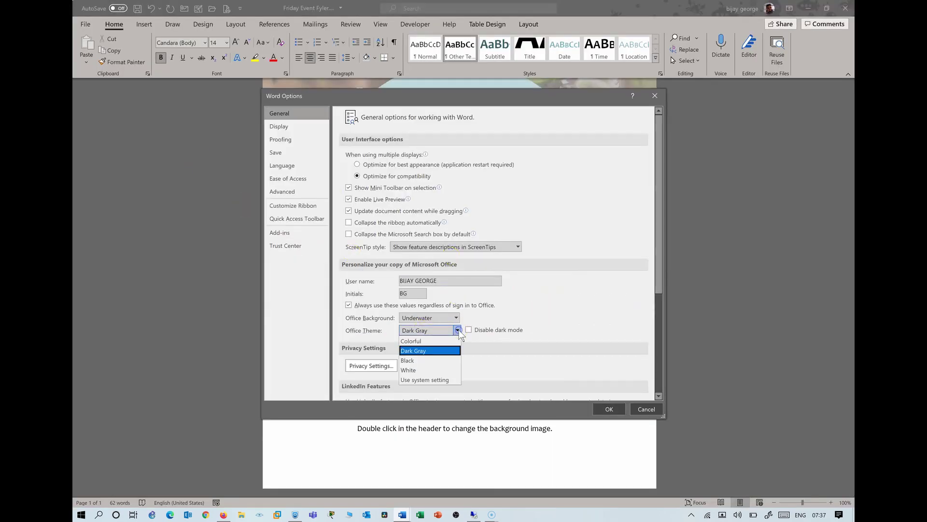
pyautogui.click(420, 341)
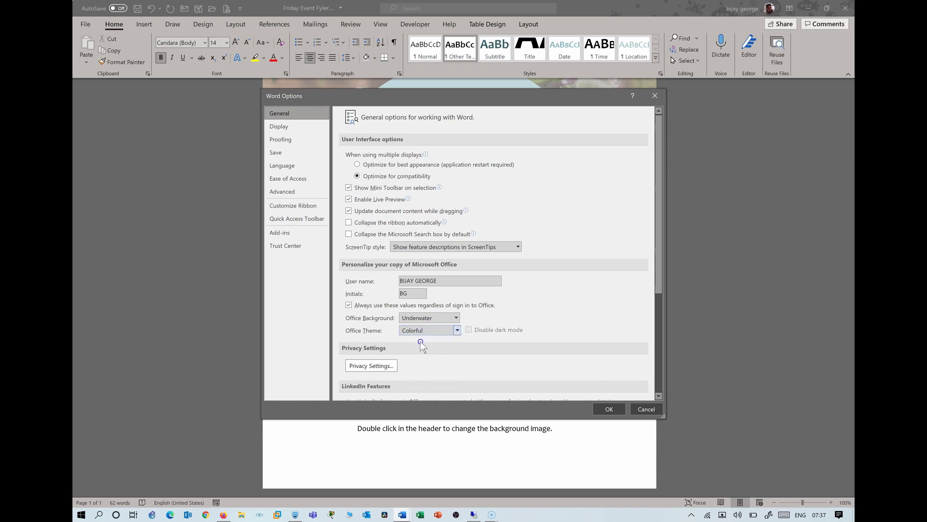
pyautogui.click(604, 408)
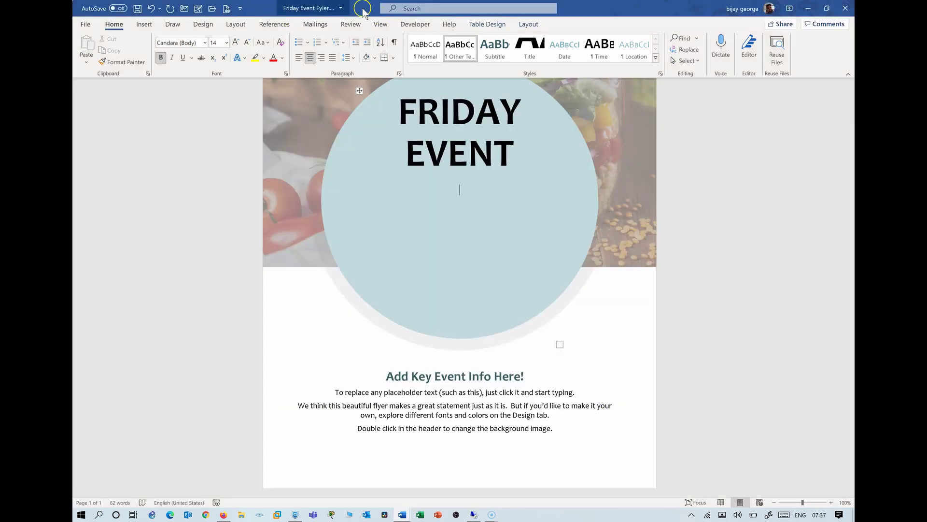
# Switch the Office Theme to White in the general Word options and apply it.
pyautogui.click(86, 25)
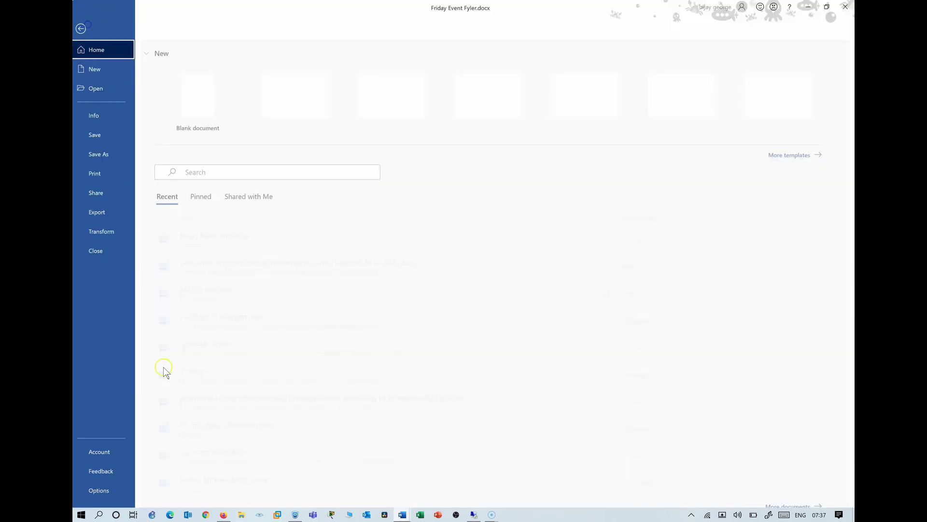
pyautogui.click(99, 487)
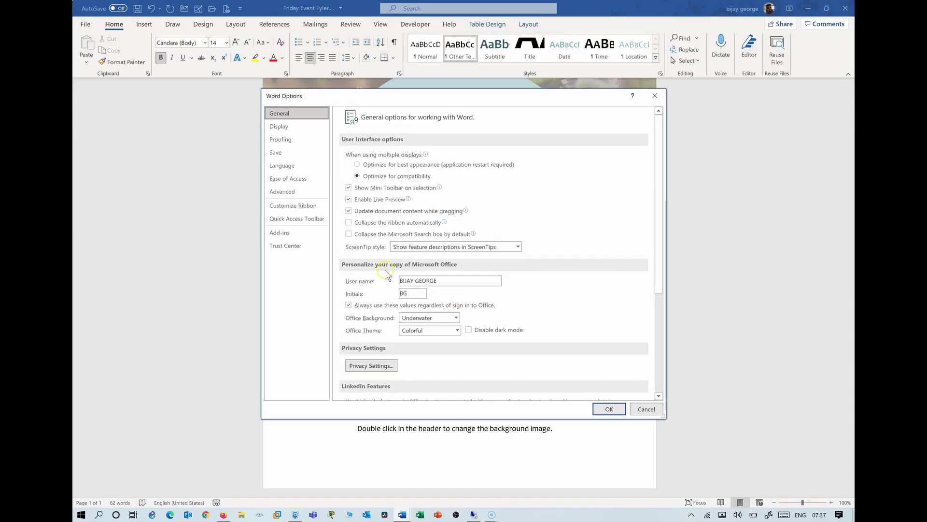
pyautogui.click(456, 330)
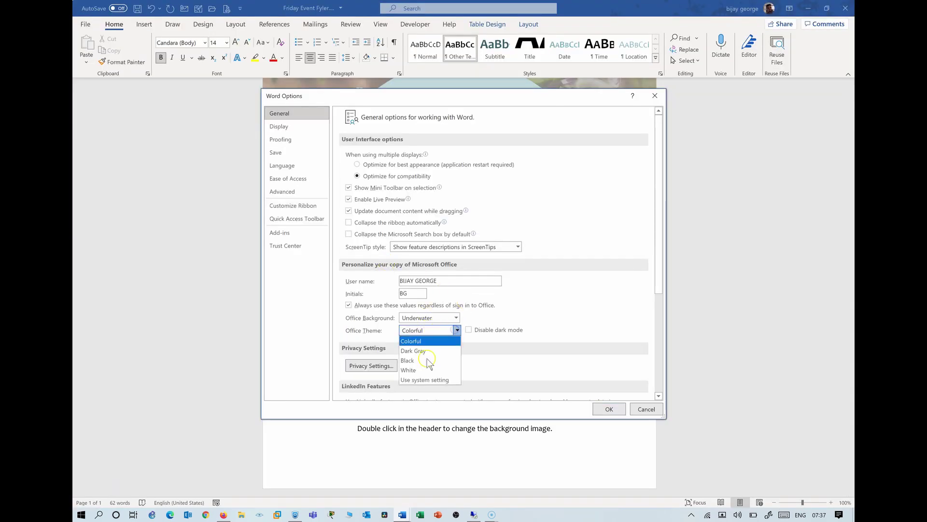
pyautogui.click(417, 370)
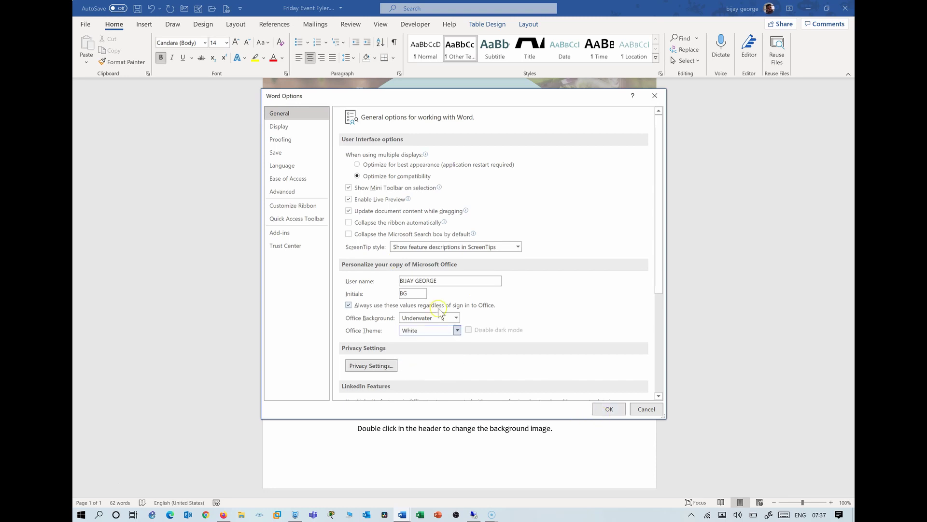
pyautogui.click(609, 409)
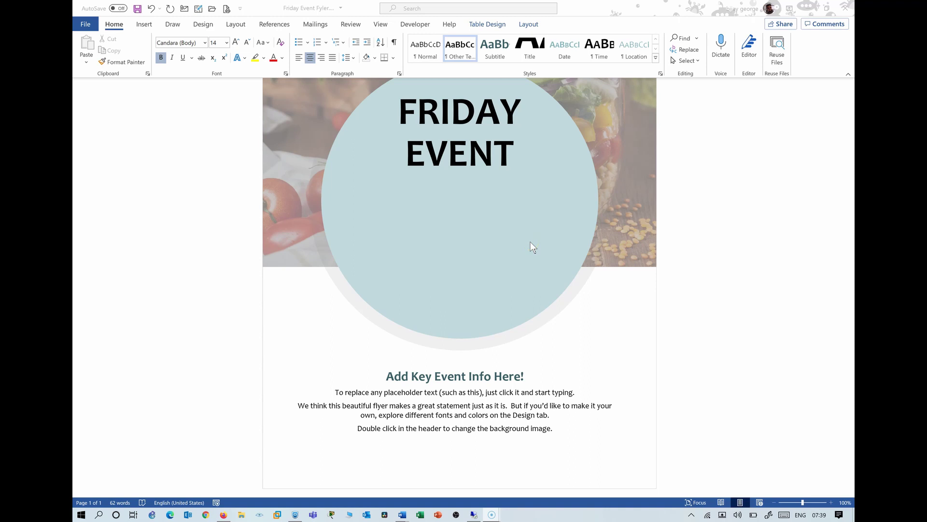
# Open the flyer's Advanced Properties from the document information, check the General details and show the Summary fields.
pyautogui.click(86, 26)
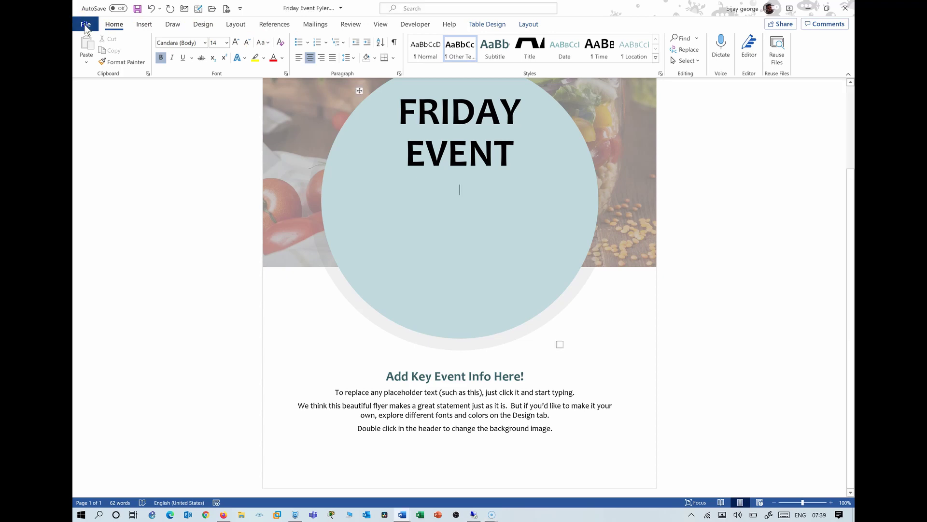
pyautogui.click(85, 26)
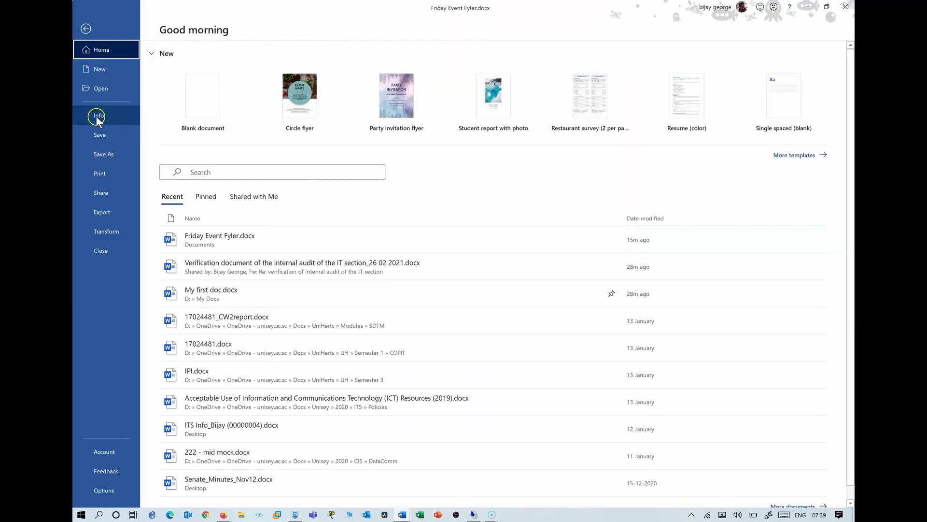
pyautogui.click(102, 118)
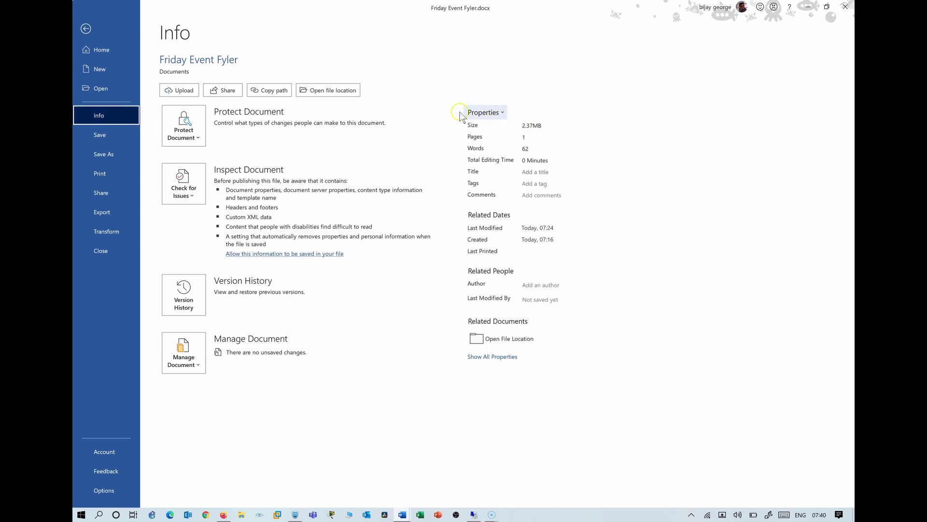
pyautogui.click(503, 113)
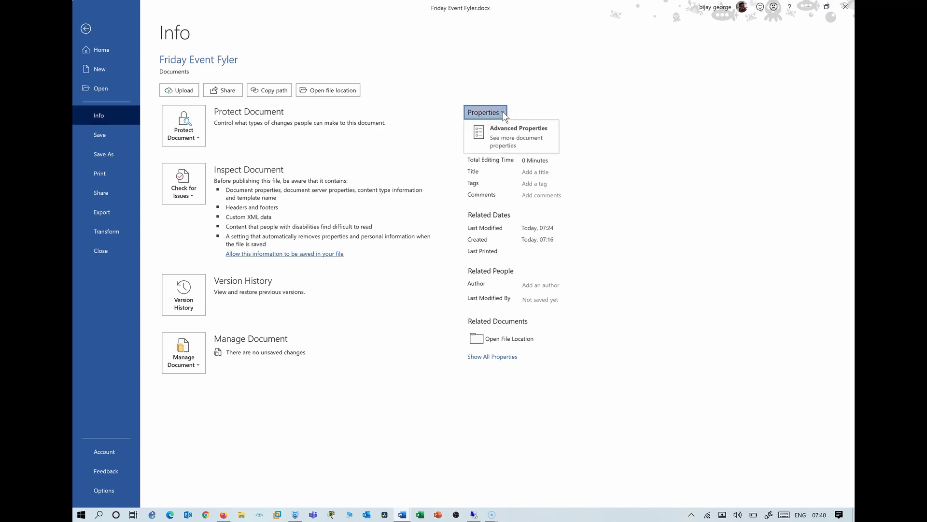
pyautogui.click(525, 143)
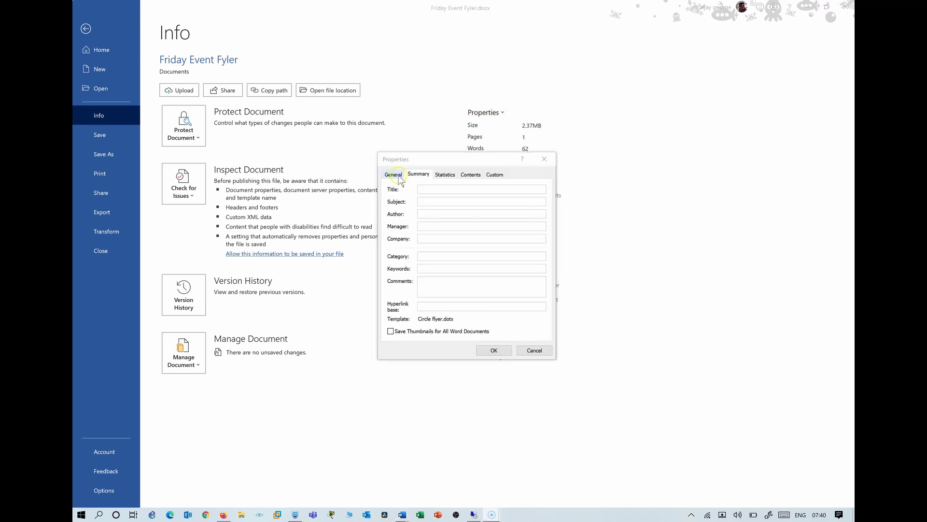
pyautogui.click(393, 174)
pyautogui.click(414, 175)
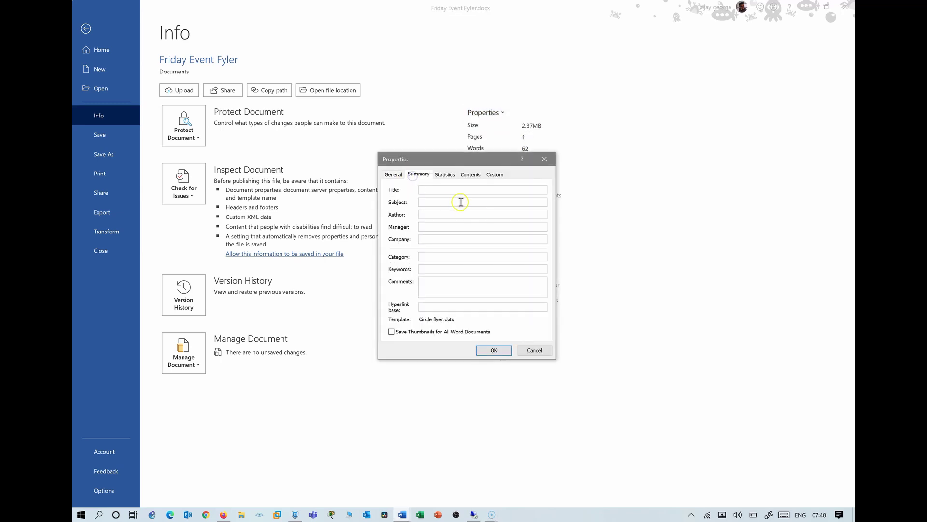
# Set the flyer's title to "Friday Flyer" and enter the author's full name in the Summary properties, then confirm them.
pyautogui.click(438, 189)
pyautogui.click(429, 214)
pyautogui.click(436, 228)
pyautogui.click(544, 216)
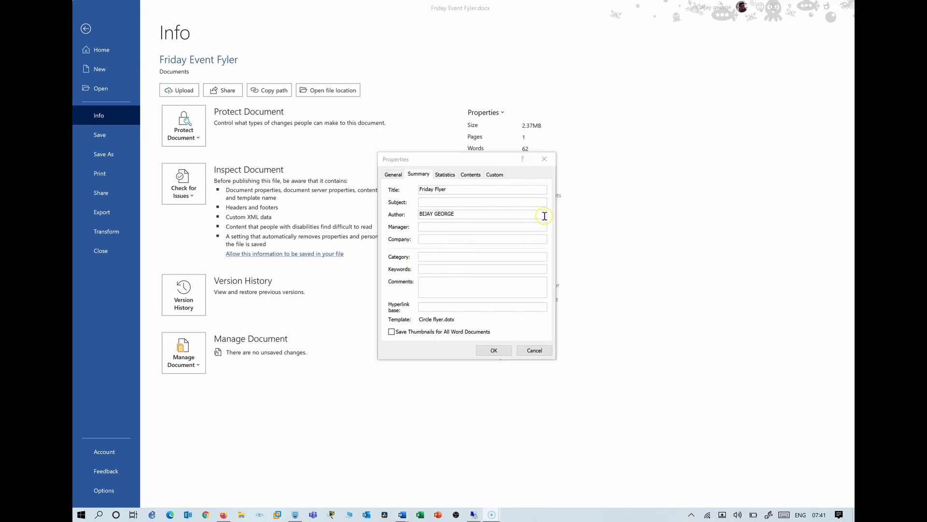
pyautogui.click(492, 349)
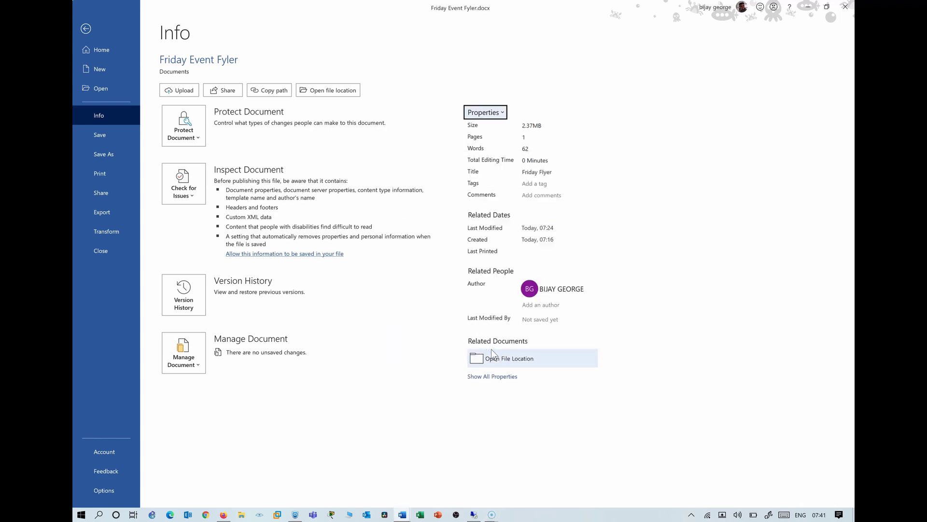
# Open the flyer's file location in File Explorer and show the properties of Friday Event Fyler.docx.
pyautogui.click(491, 358)
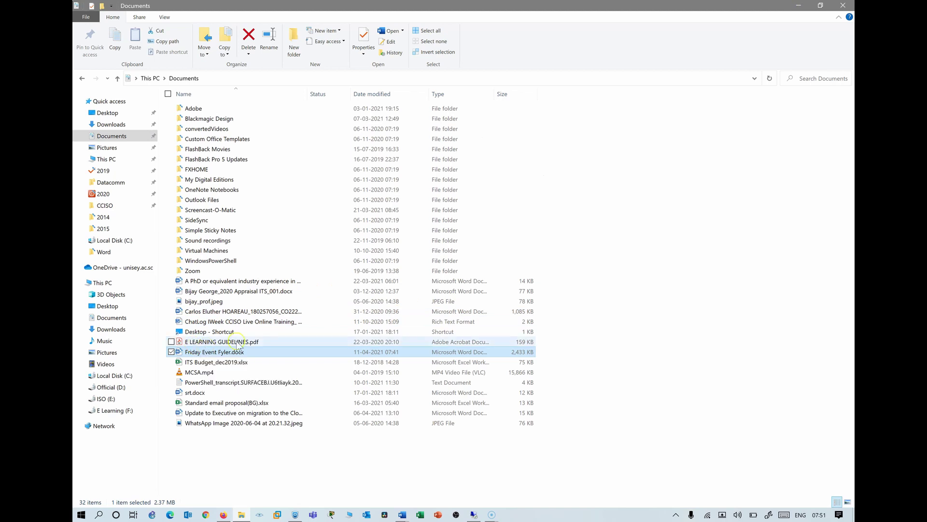
pyautogui.moveTo(218, 358)
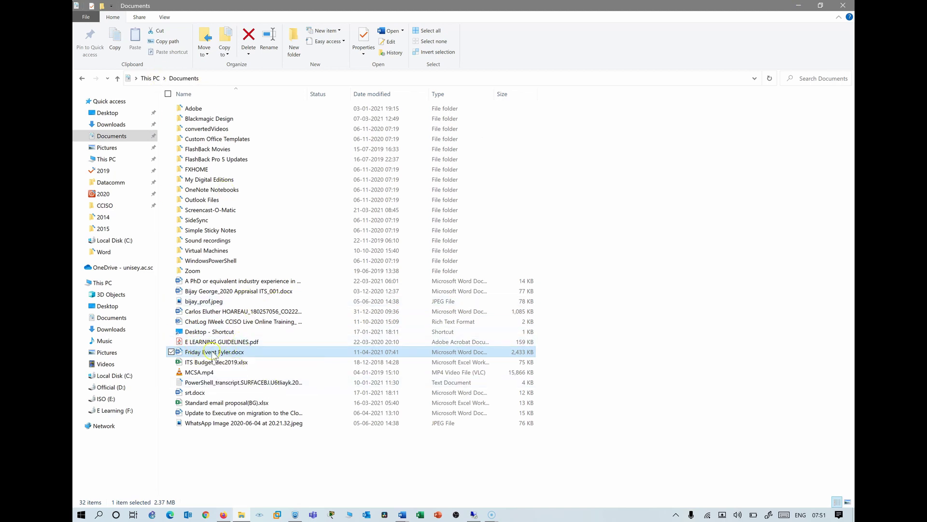
pyautogui.click(214, 356)
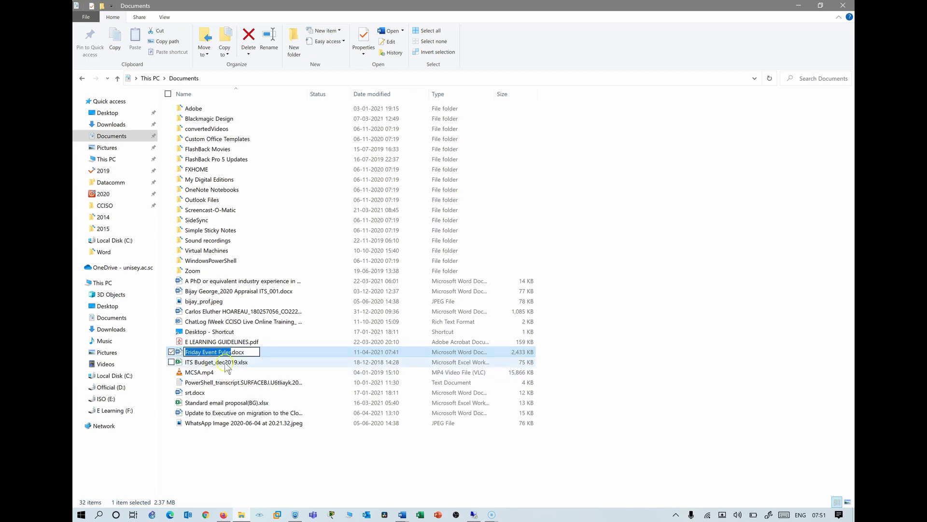
pyautogui.click(227, 363)
pyautogui.click(212, 354)
pyautogui.rightClick(209, 355)
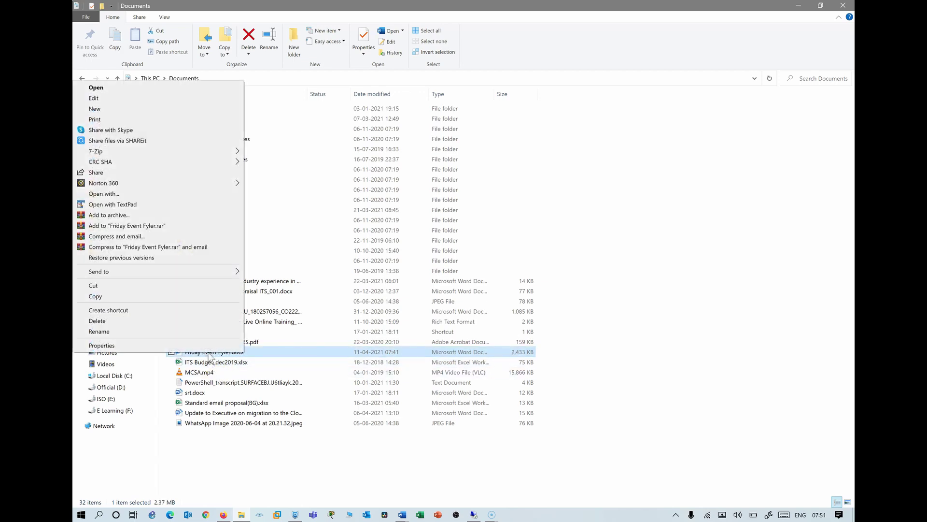
pyautogui.click(150, 345)
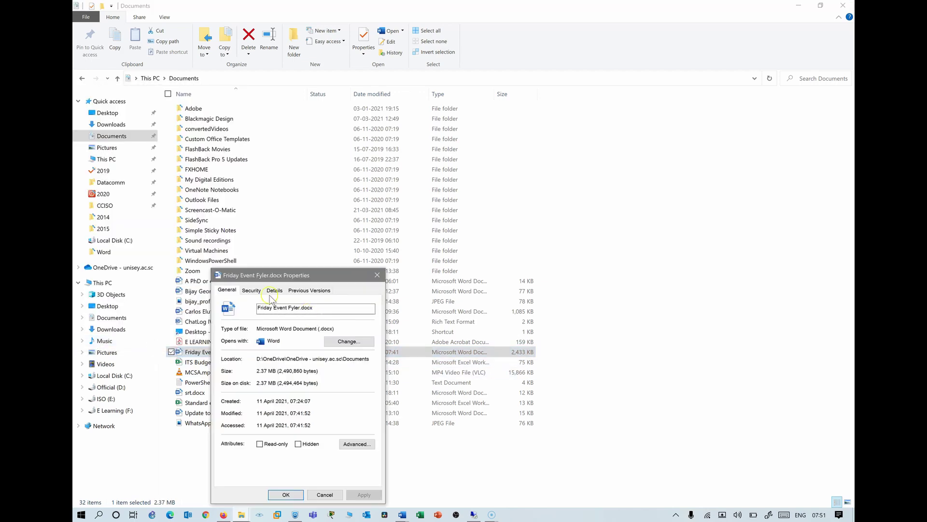
# Examine the title and author entries in the file's Details properties and close the properties without changes.
pyautogui.click(274, 291)
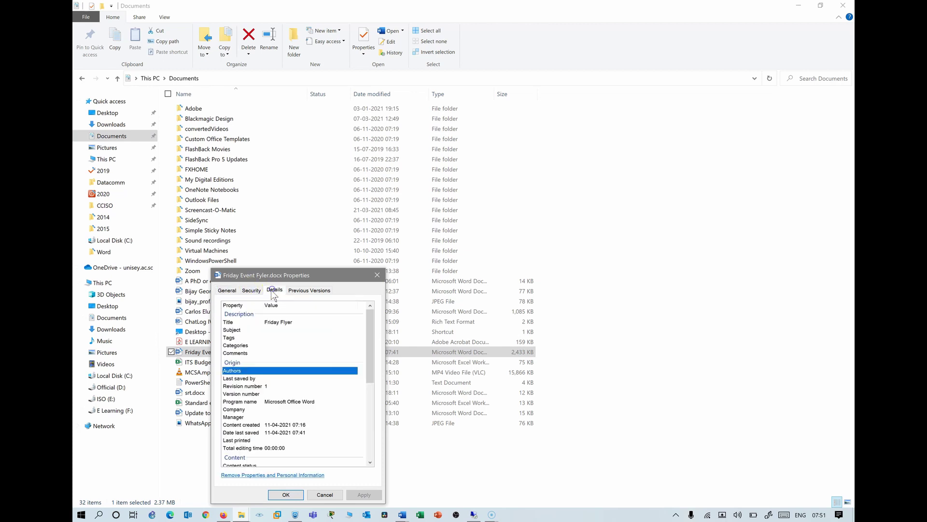
pyautogui.click(258, 322)
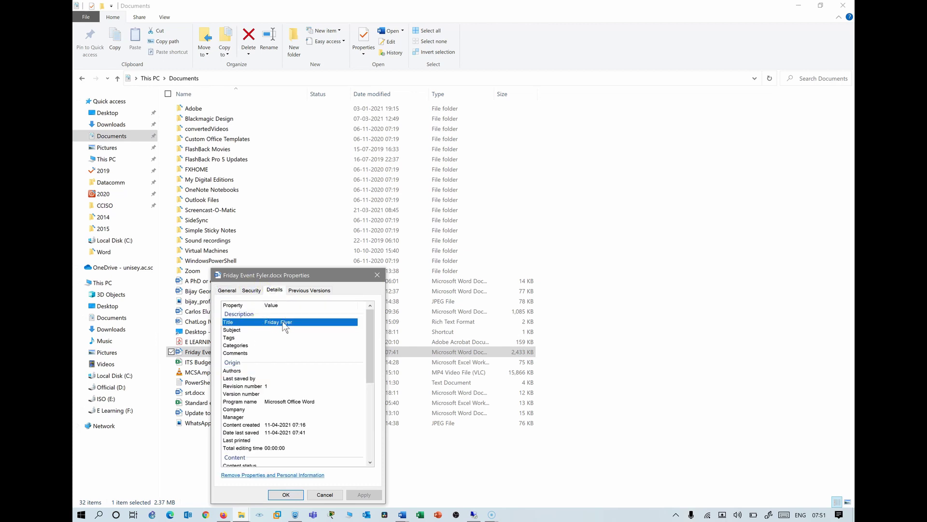
pyautogui.click(276, 323)
pyautogui.click(613, 92)
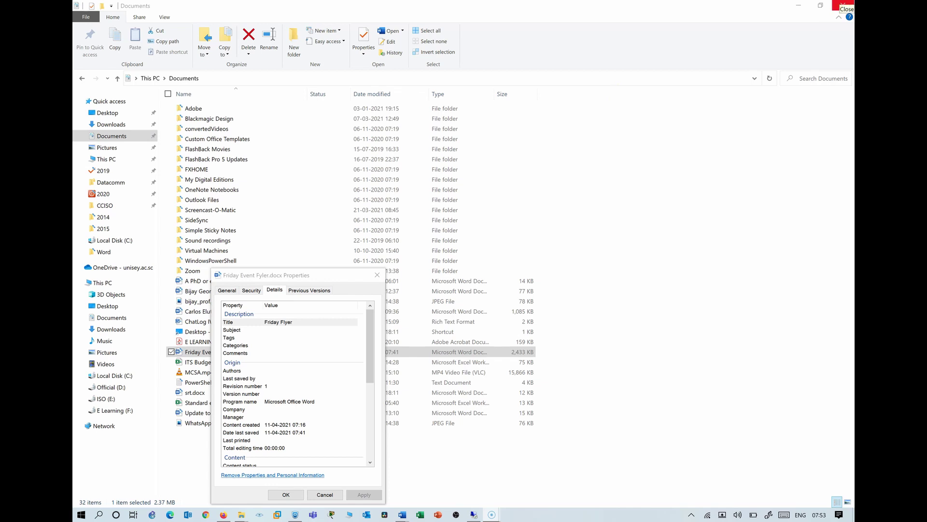
pyautogui.click(324, 495)
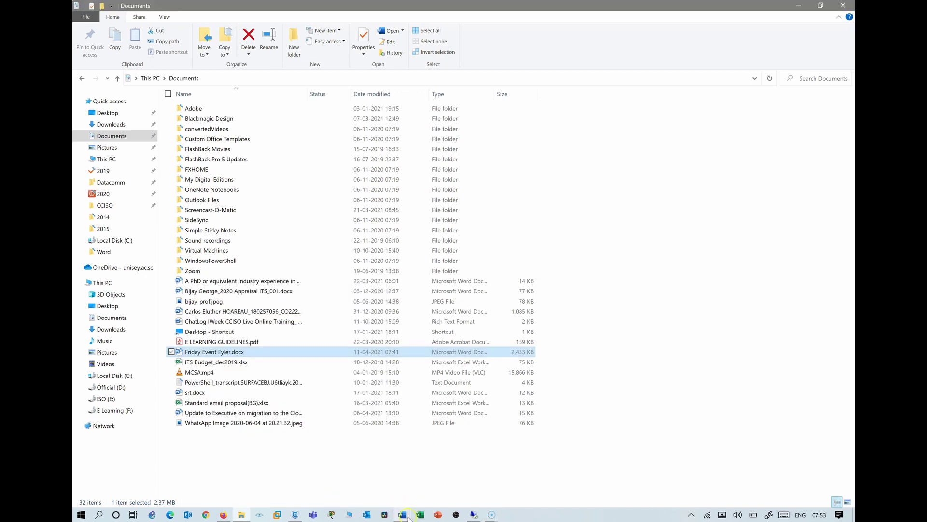
# Switch back to the flyer in Word, review the Save settings in Word Options and close them without changes.
pyautogui.moveTo(407, 518)
pyautogui.click(454, 476)
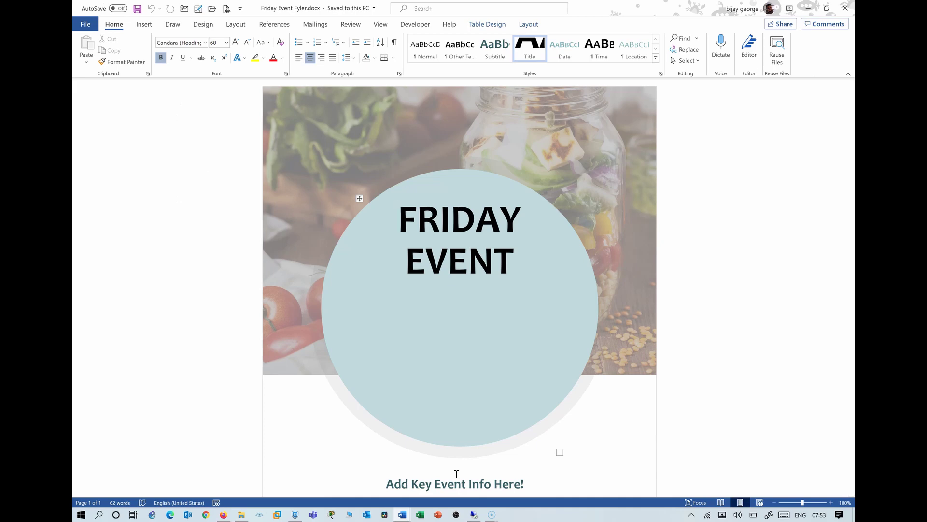
pyautogui.click(85, 27)
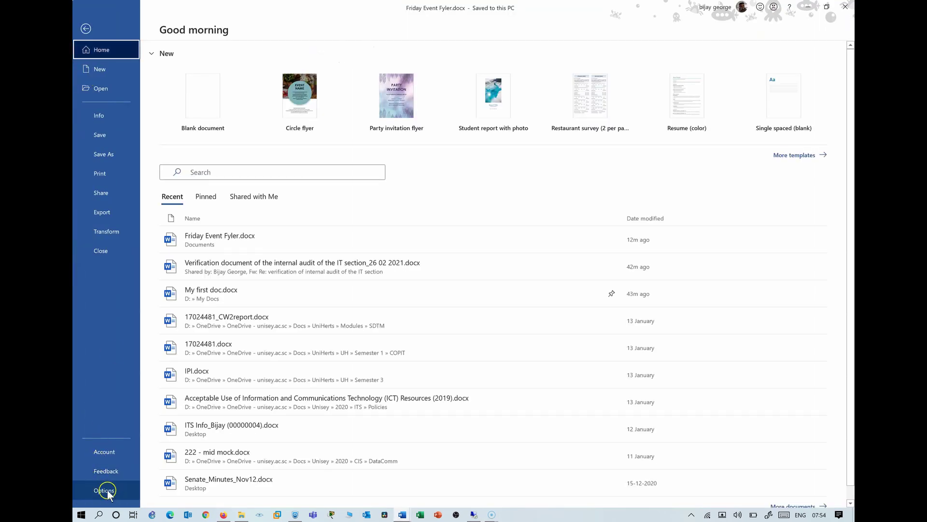
pyautogui.click(105, 490)
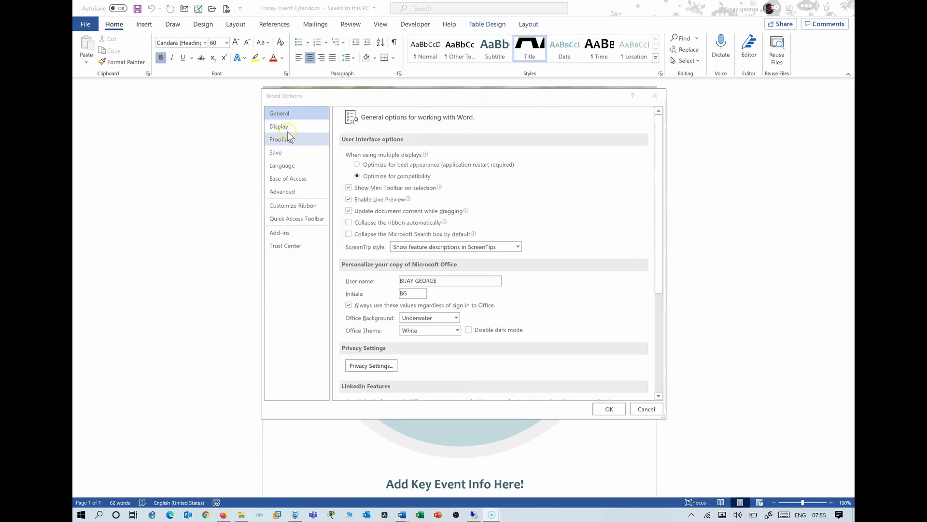
pyautogui.click(282, 157)
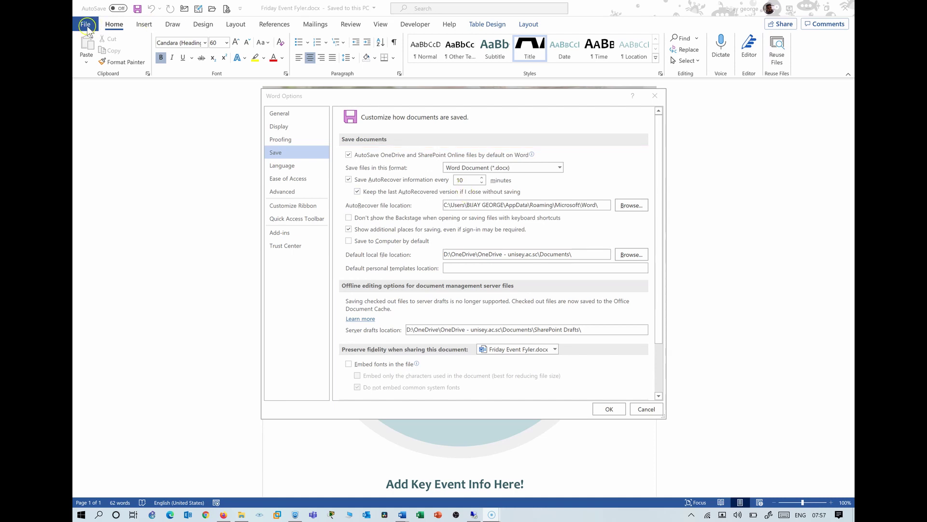
pyautogui.click(642, 409)
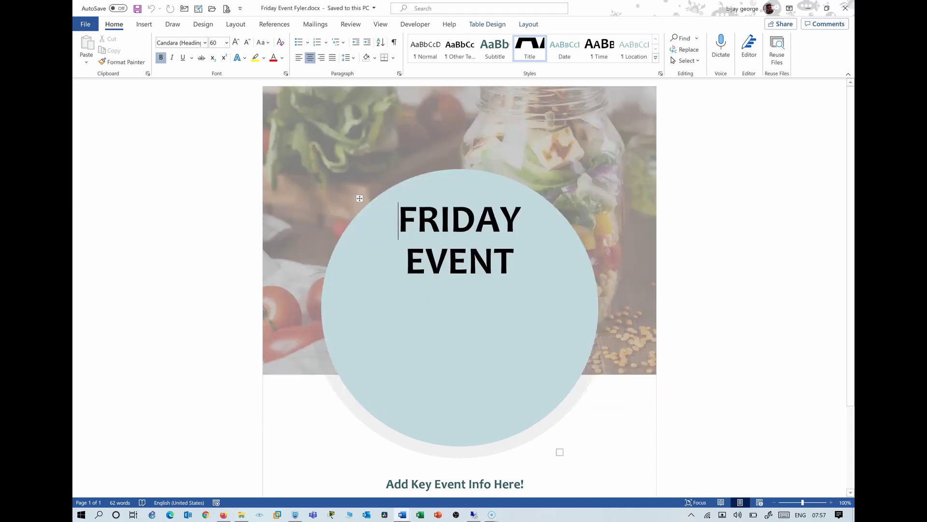
# Show the flyer's document information and browse the recent unsaved files with Recover Unsaved Documents under Manage Document.
pyautogui.click(86, 25)
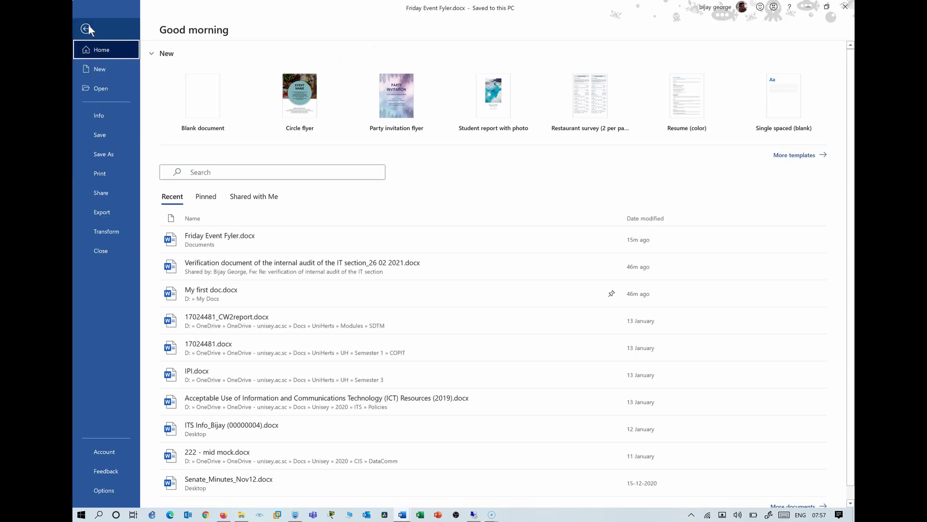
pyautogui.click(99, 118)
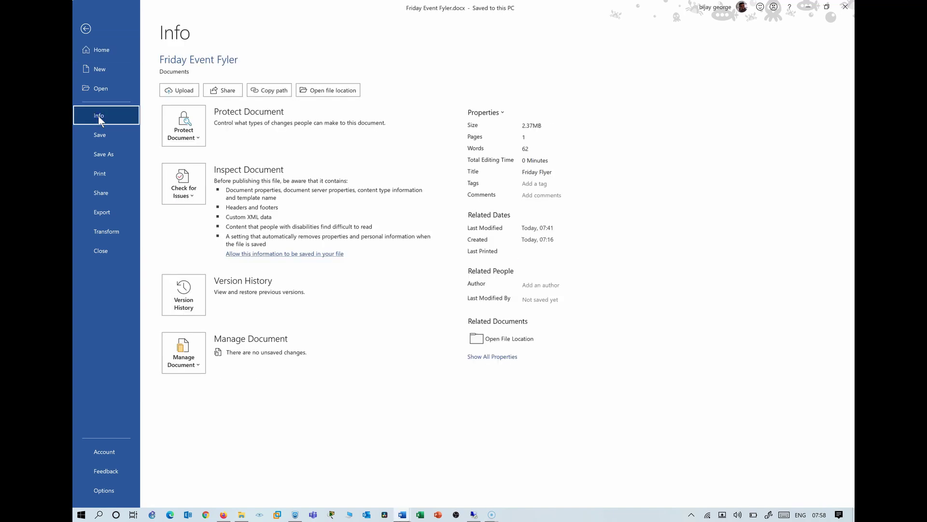
pyautogui.click(200, 365)
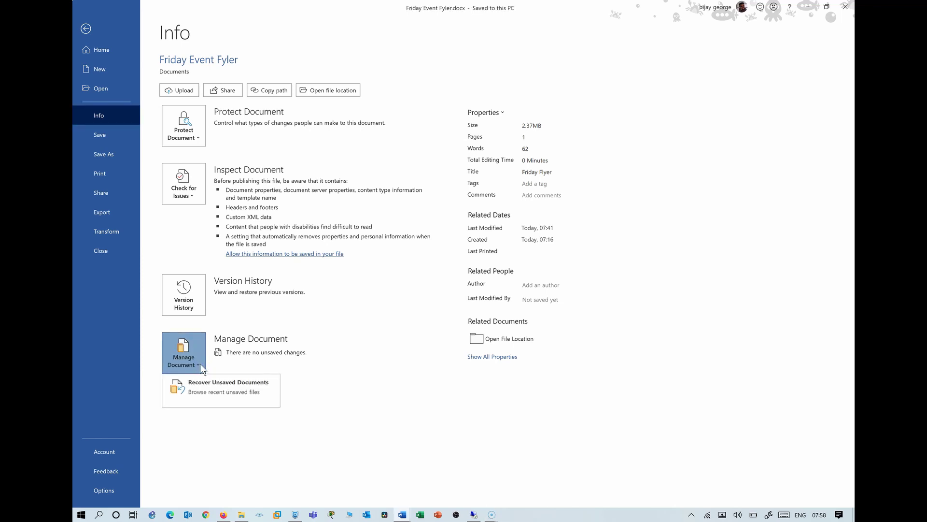
pyautogui.click(201, 363)
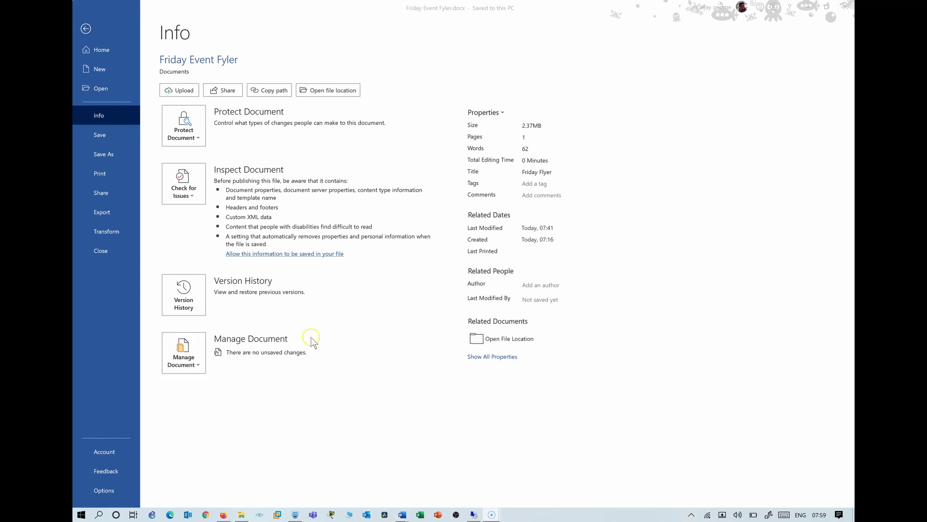
pyautogui.click(203, 368)
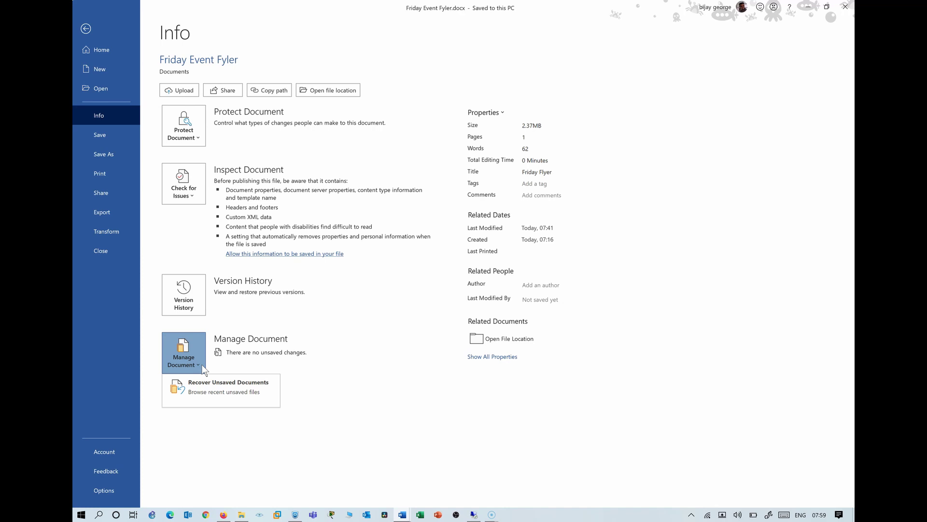
pyautogui.click(222, 389)
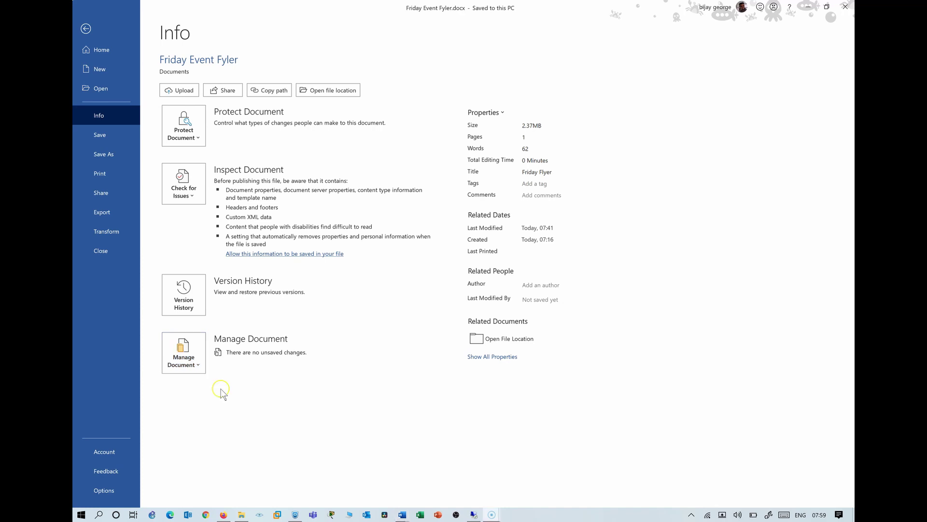
pyautogui.click(201, 366)
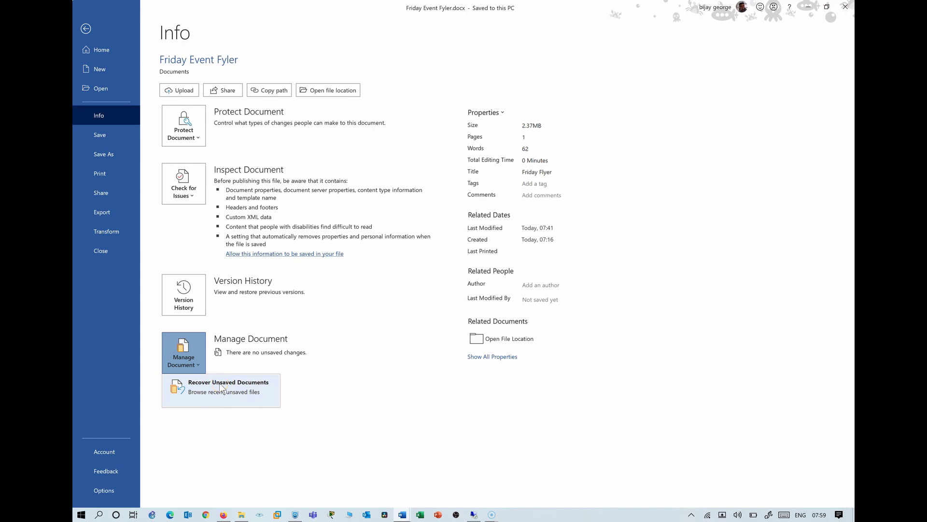
pyautogui.click(218, 390)
pyautogui.moveTo(407, 200)
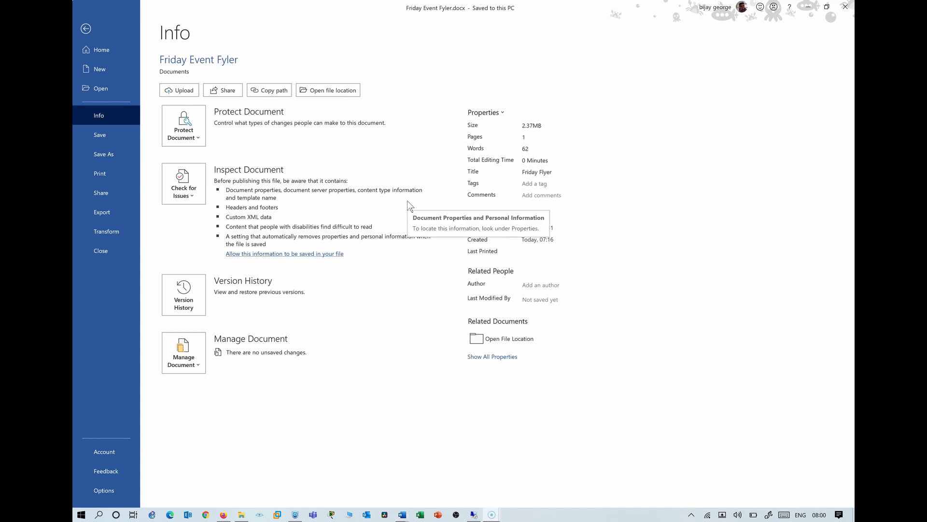